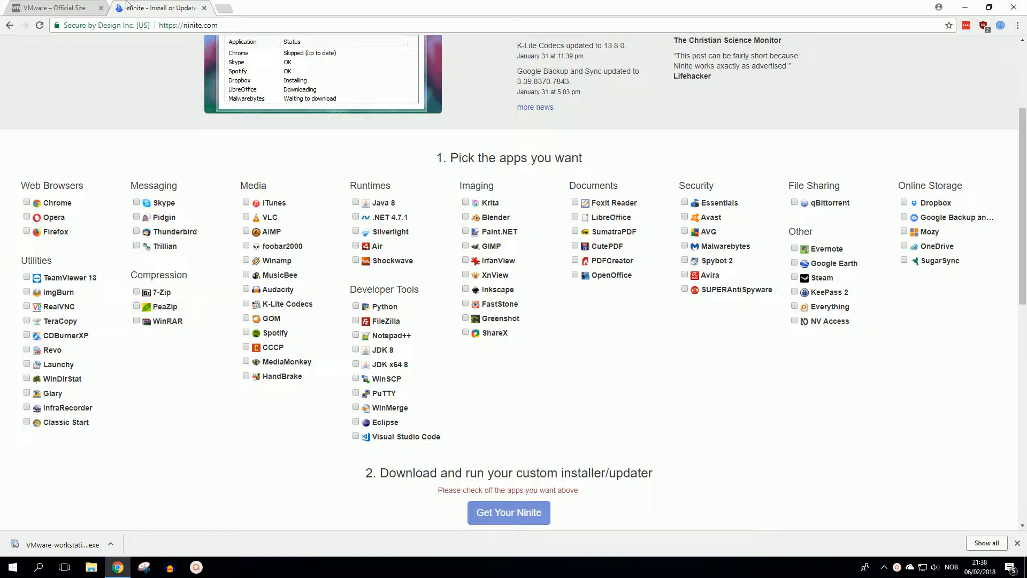
Step: Show the list of product downloads on the VMware website
left_click(37, 7)
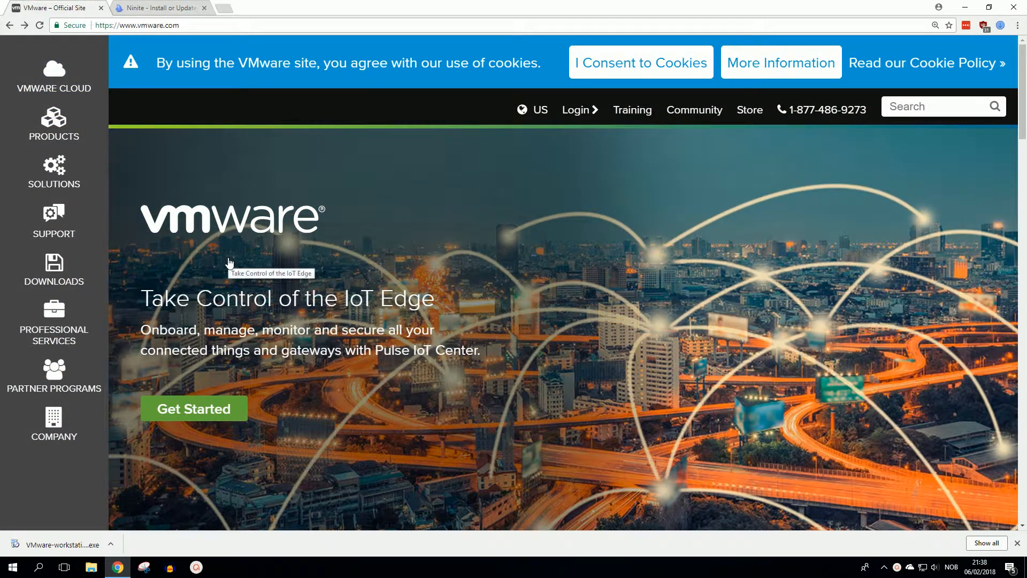
left_click(52, 276)
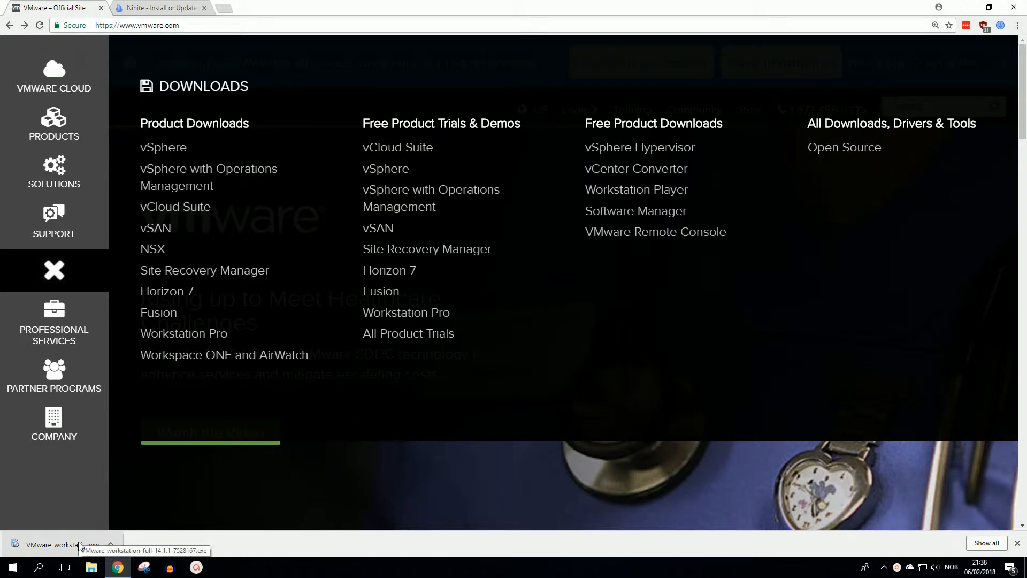
Step: Get the Ninite installer with only 7-Zip selected, run it, and close it when finished
left_click(172, 9)
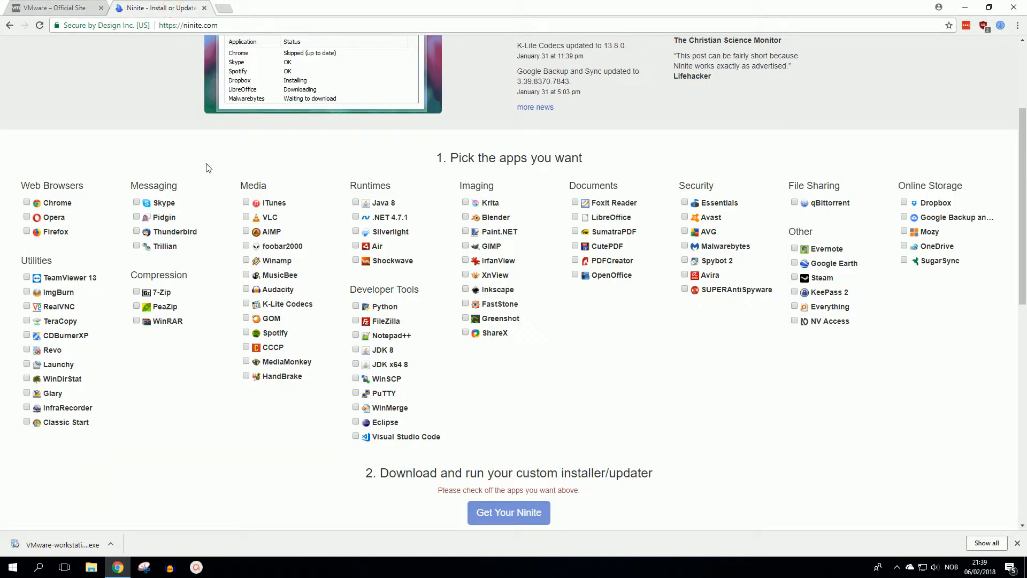
left_click(160, 293)
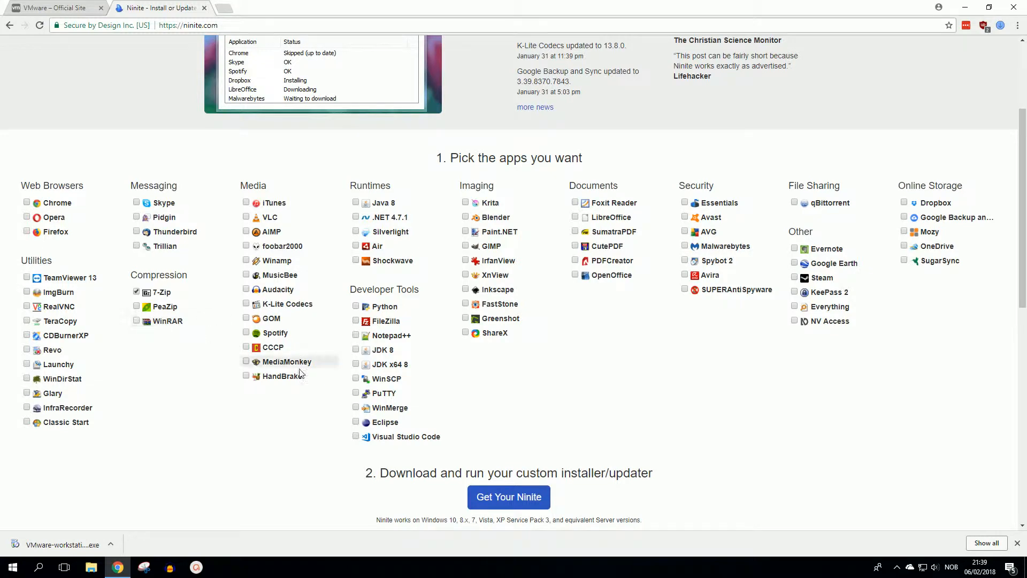
left_click(523, 498)
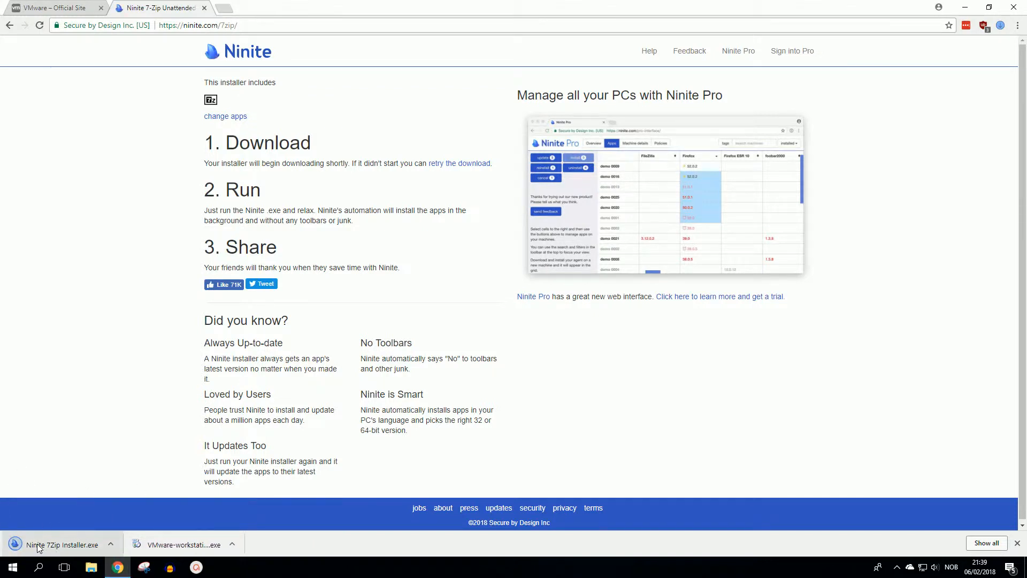
left_click(39, 546)
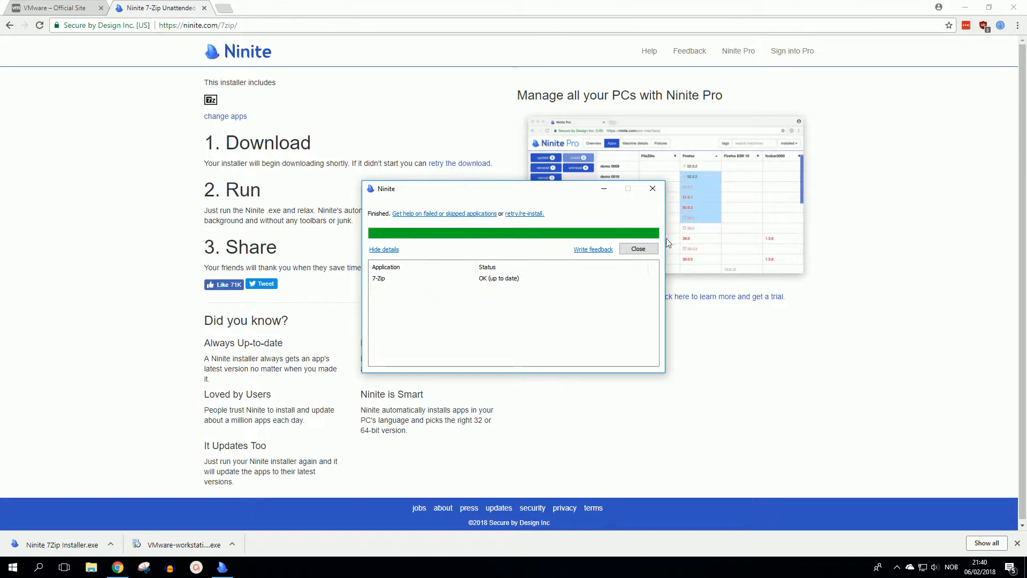
left_click(639, 249)
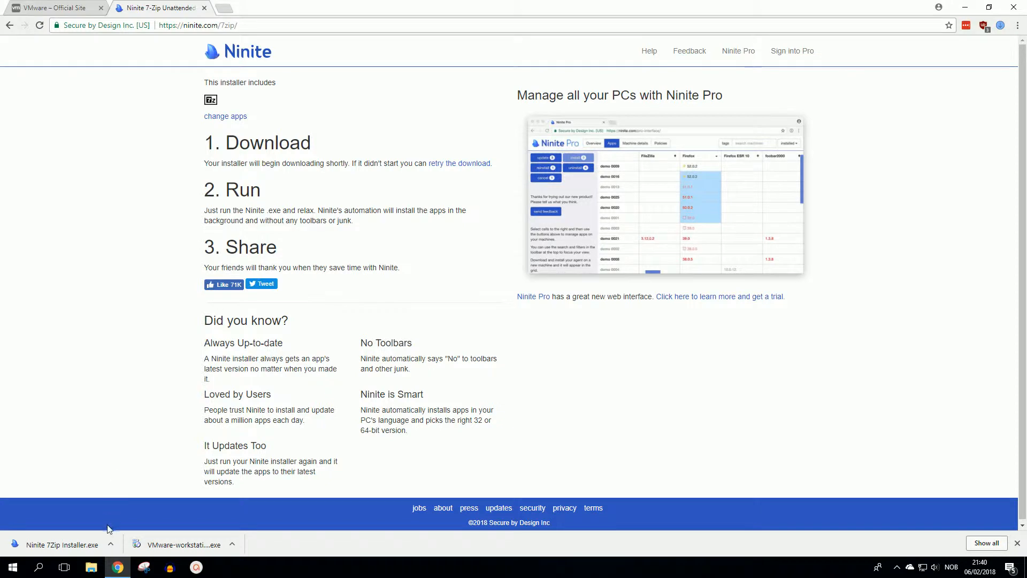
Step: Extract the VMware-workstation-full-14.1.1-7528167 installer in Downloads with 7-Zip into a subfolder of the same name
left_click(95, 570)
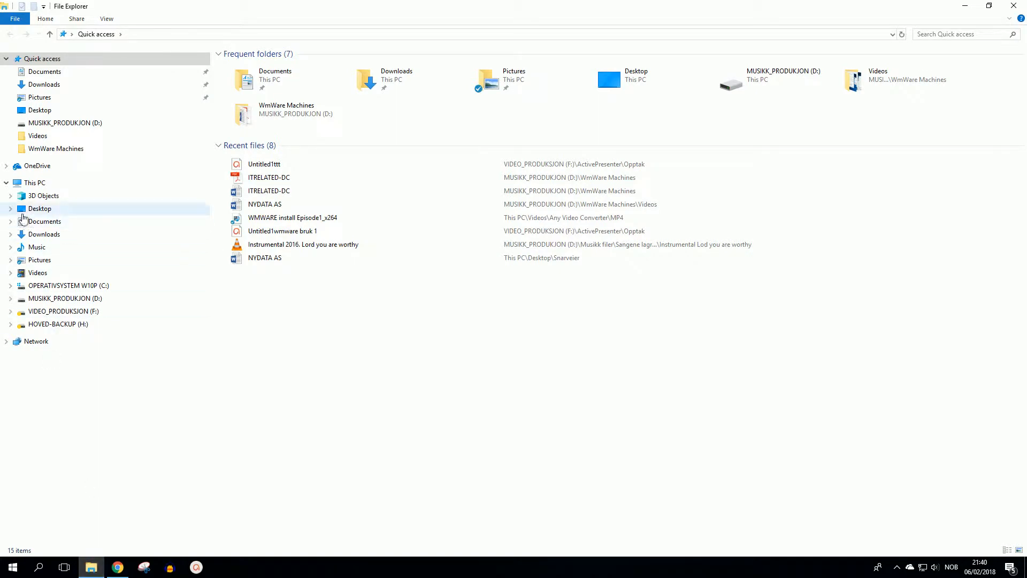
left_click(45, 86)
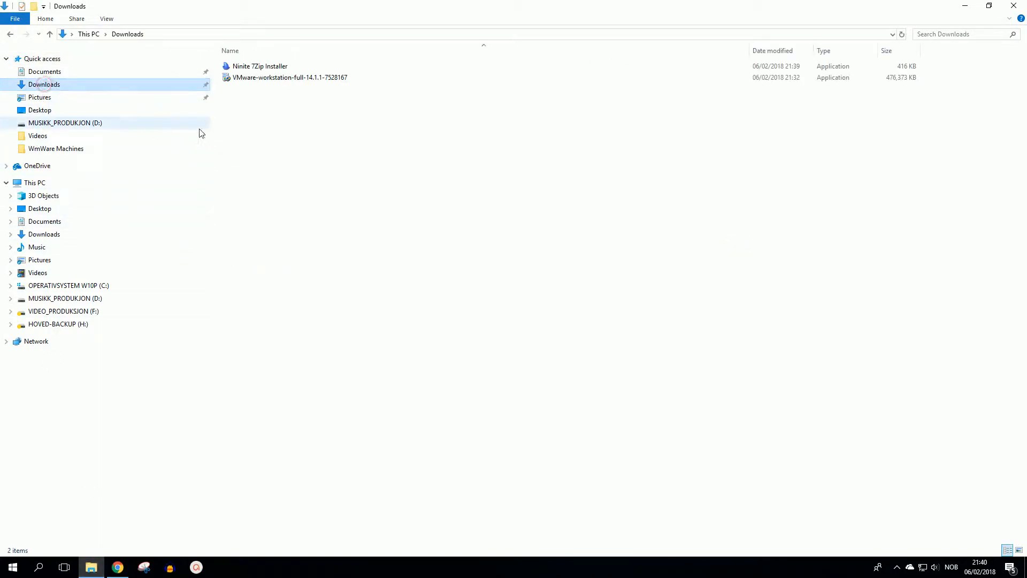
right_click(301, 80)
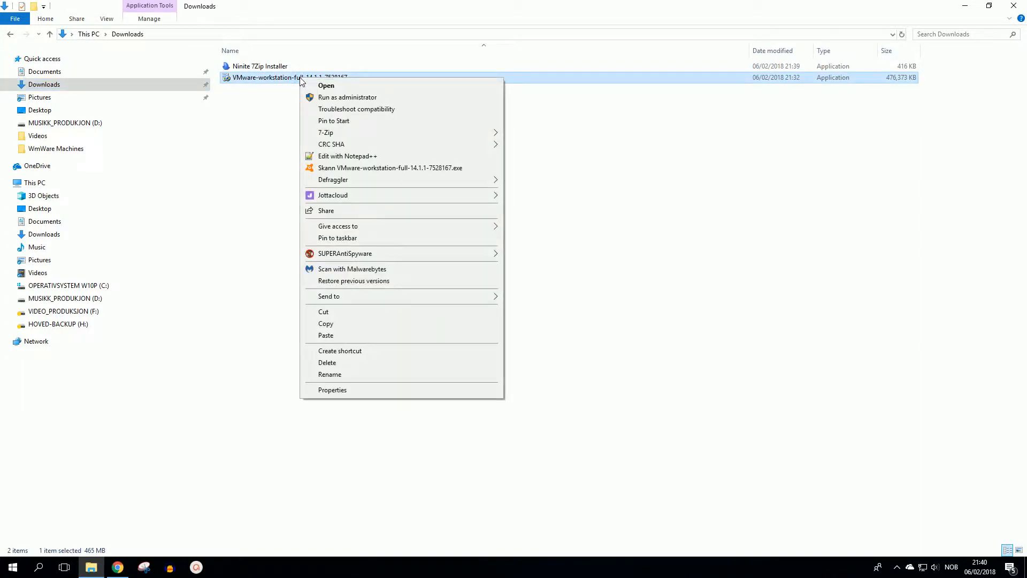
mouse_move(332, 134)
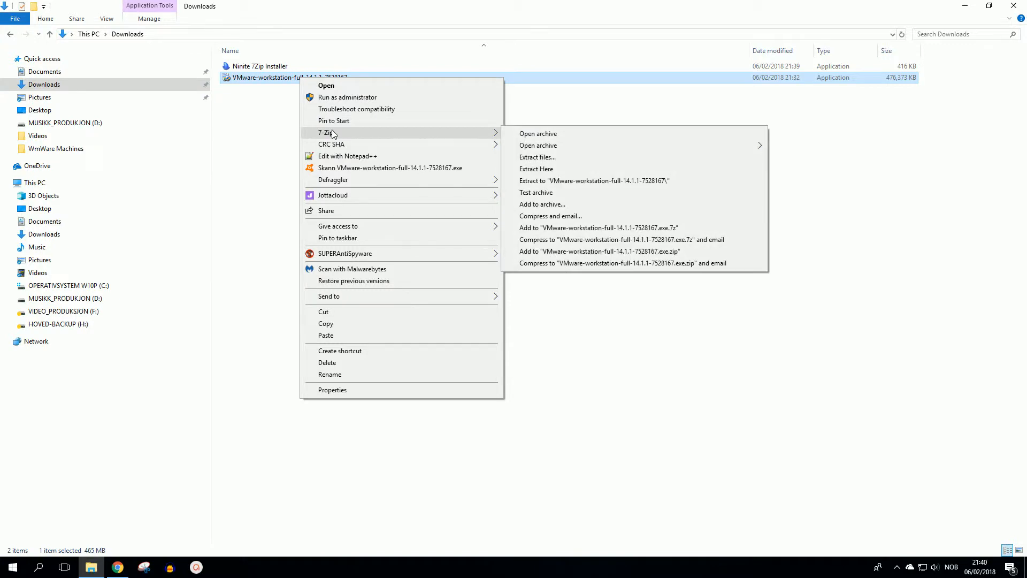
left_click(555, 157)
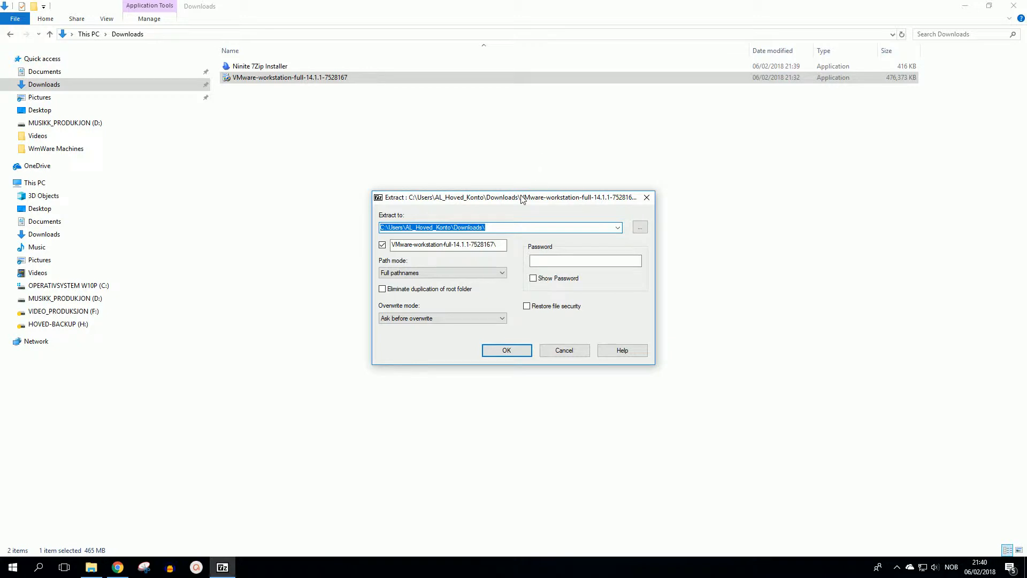
left_click(506, 351)
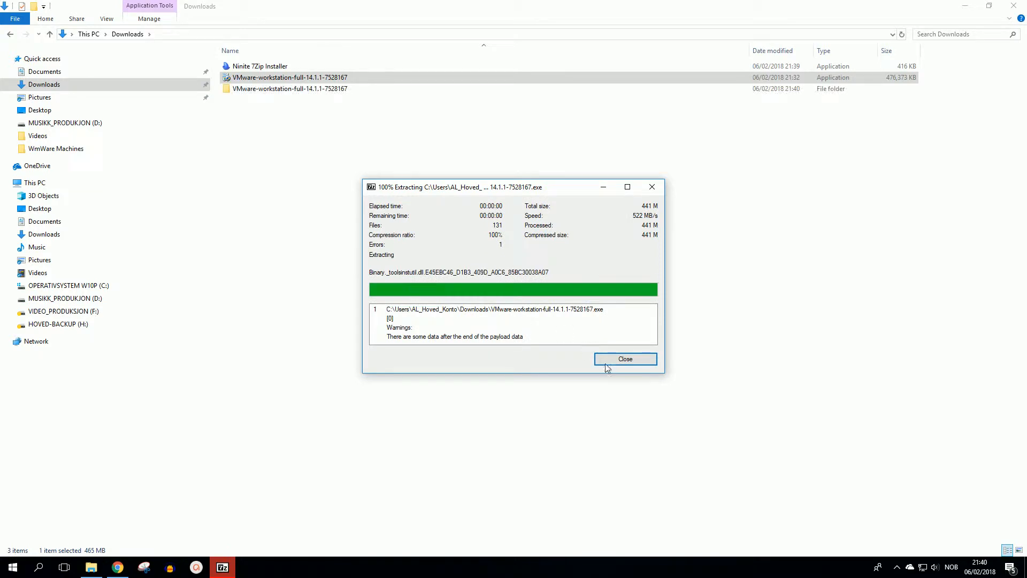
left_click(622, 362)
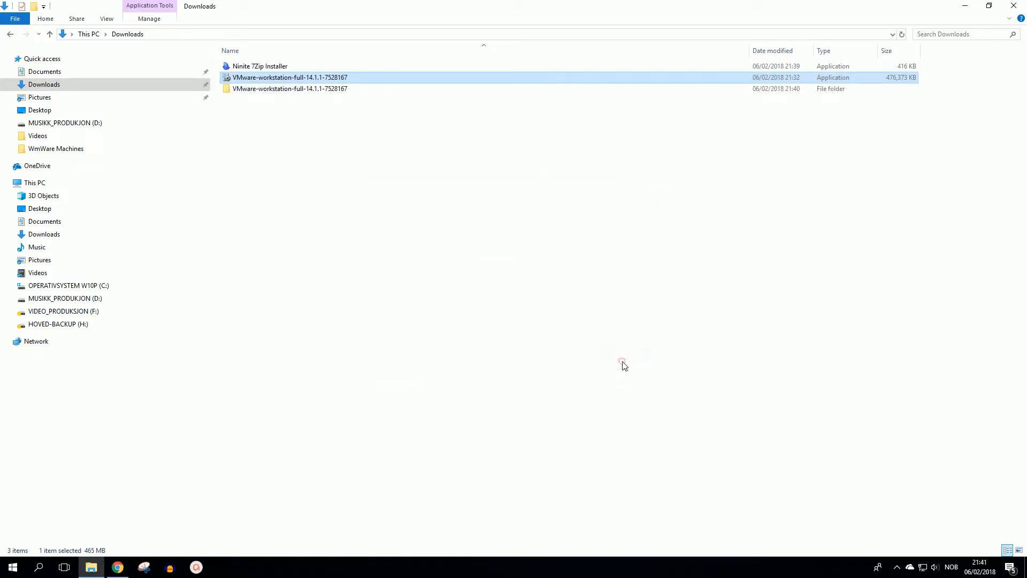
Step: Extract the Workstation cab archive from the VMware-workstation-full-14.1.1-7528167 folder into a Workstation subfolder with 7-Zip
double_click(268, 90)
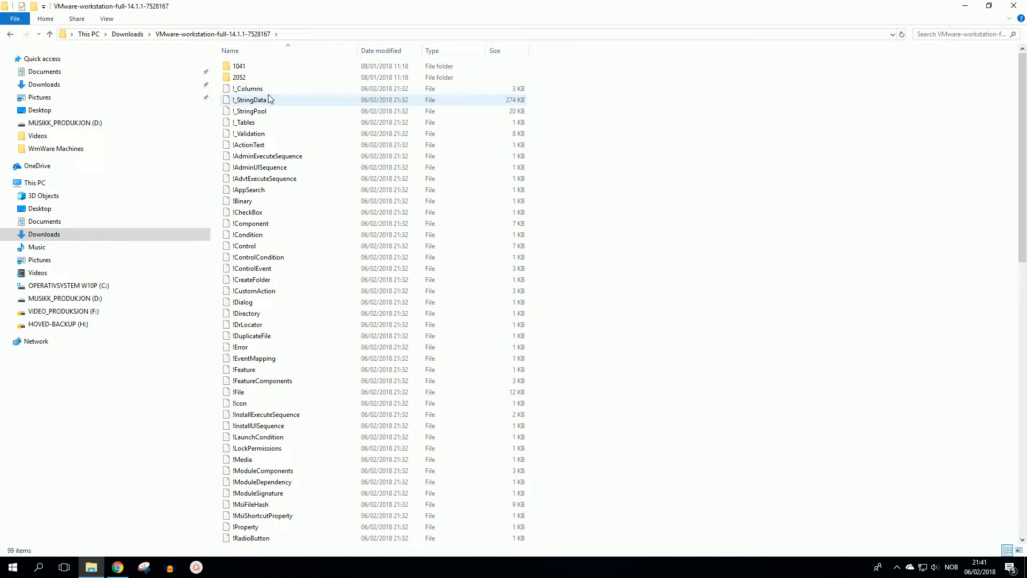
scroll(332, 314, "down", 16)
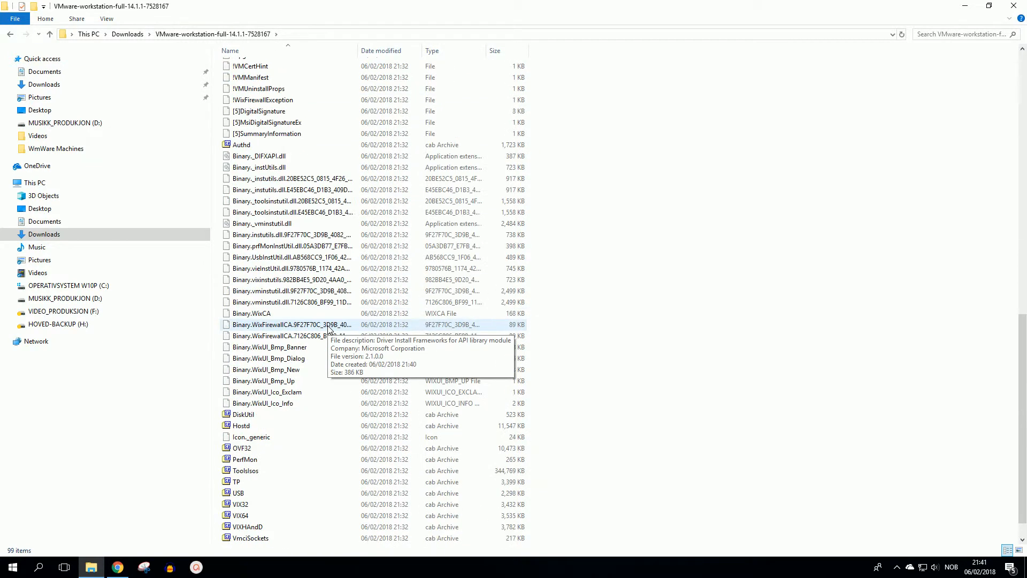
scroll(329, 328, "down", 1)
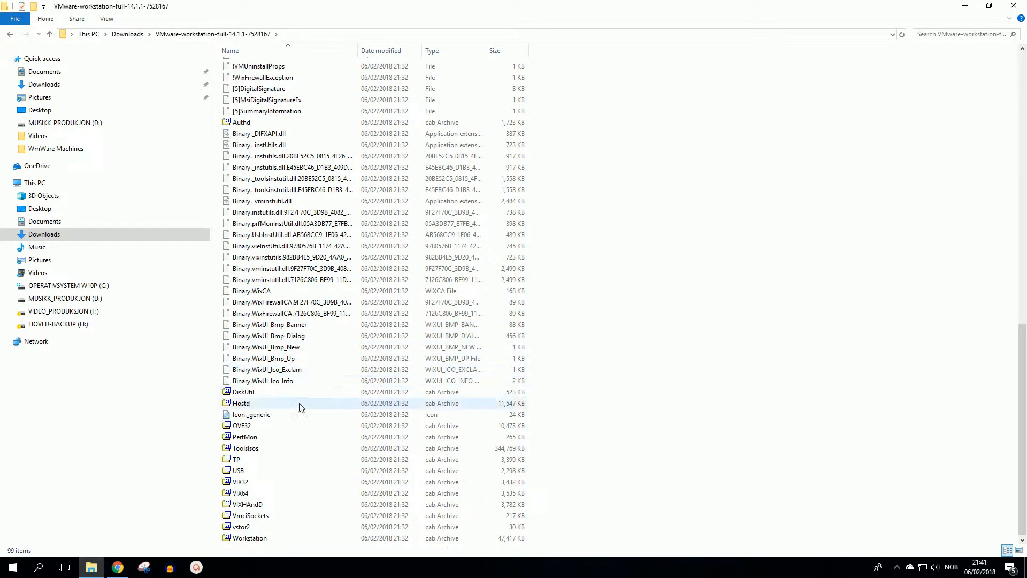
left_click(259, 540)
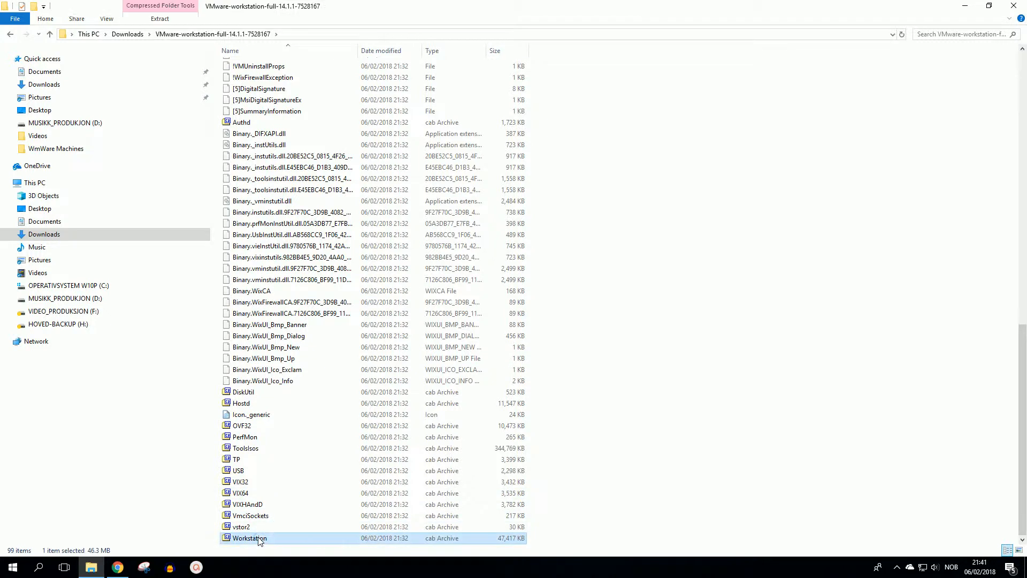
right_click(259, 539)
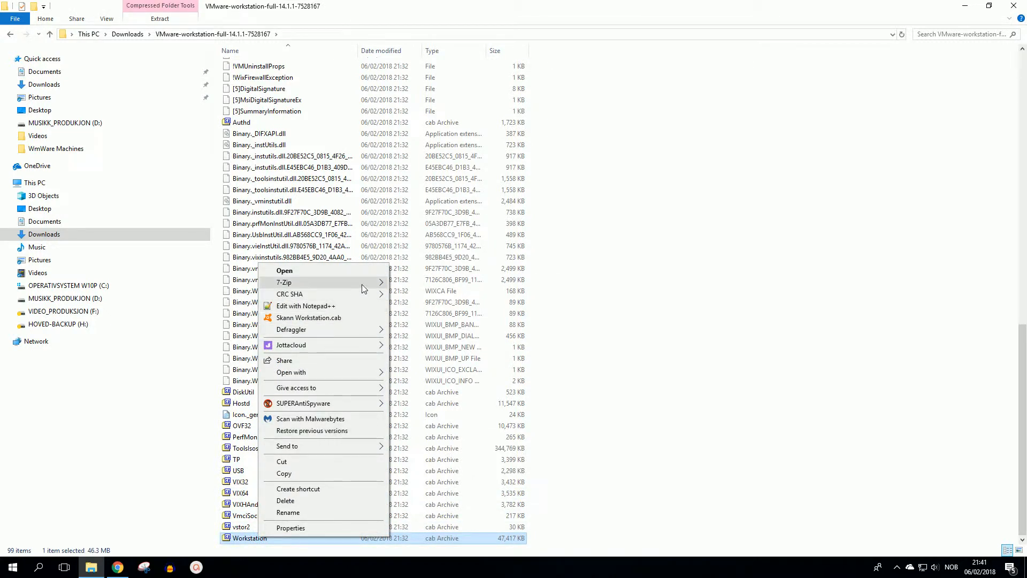
mouse_move(365, 286)
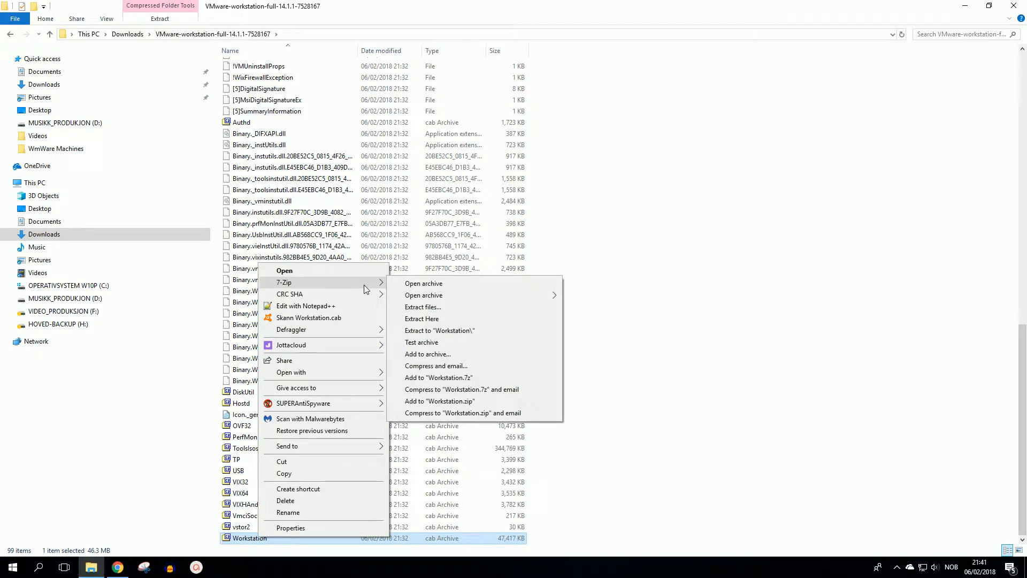
left_click(422, 307)
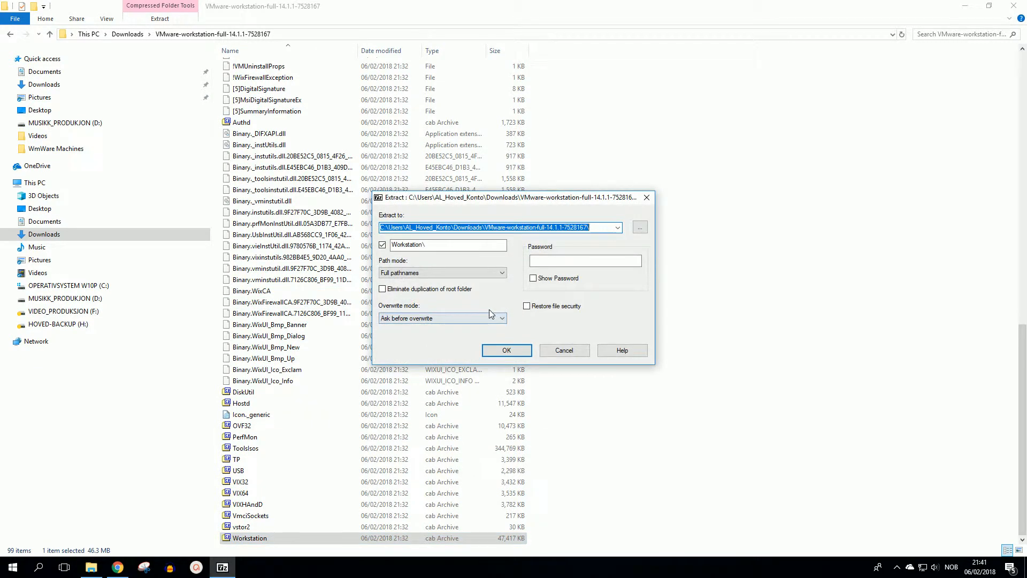
left_click(506, 350)
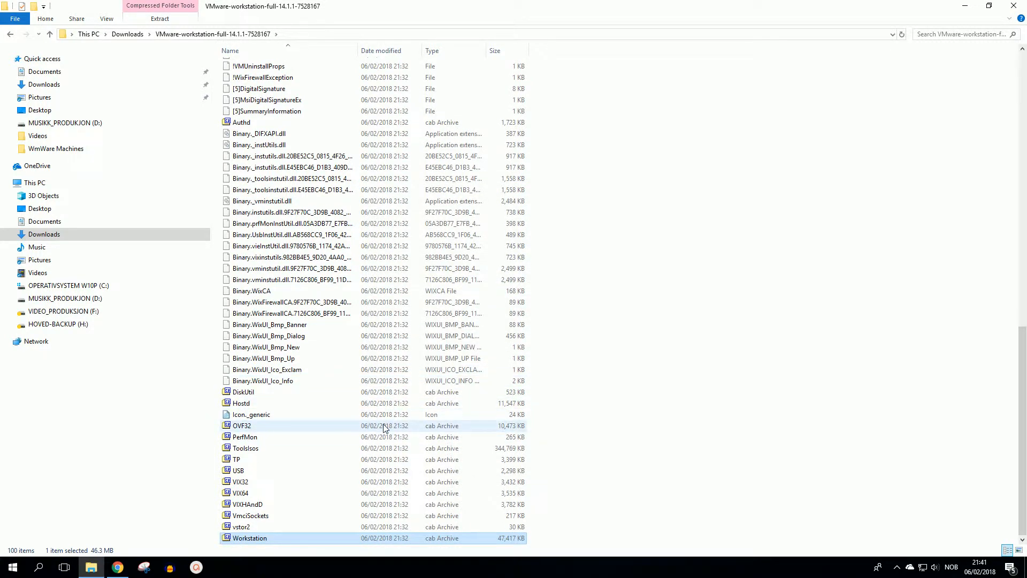
Step: Copy the vmnetcfg application from the extracted Workstation folder
scroll(384, 428, "up", 19)
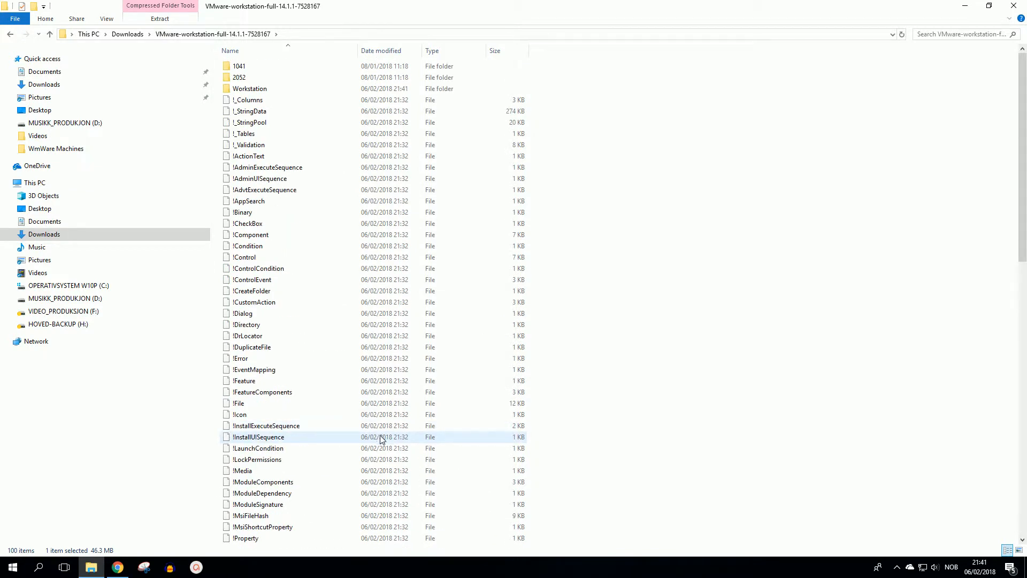
double_click(255, 90)
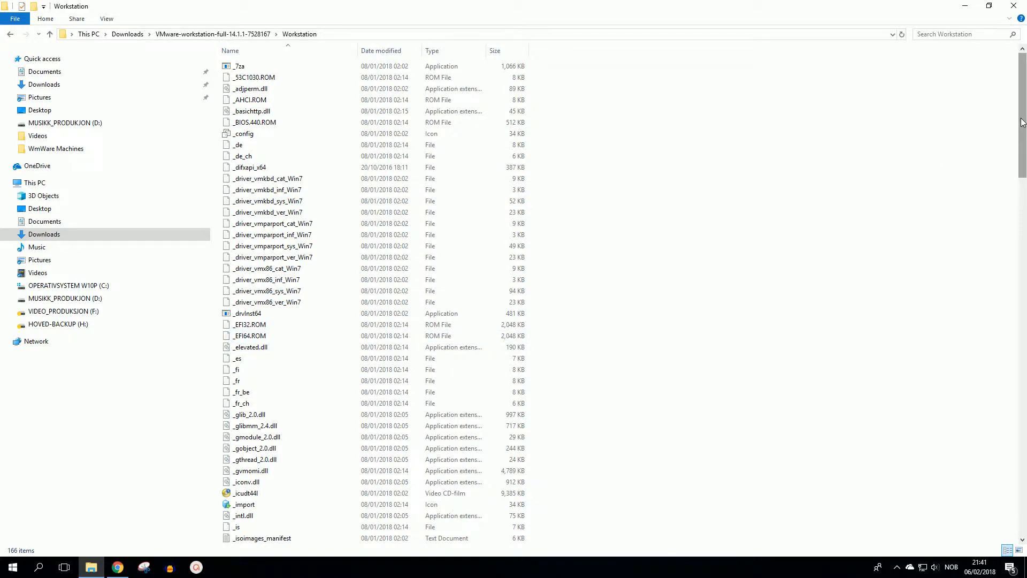
left_click_drag(1022, 122, 993, 491)
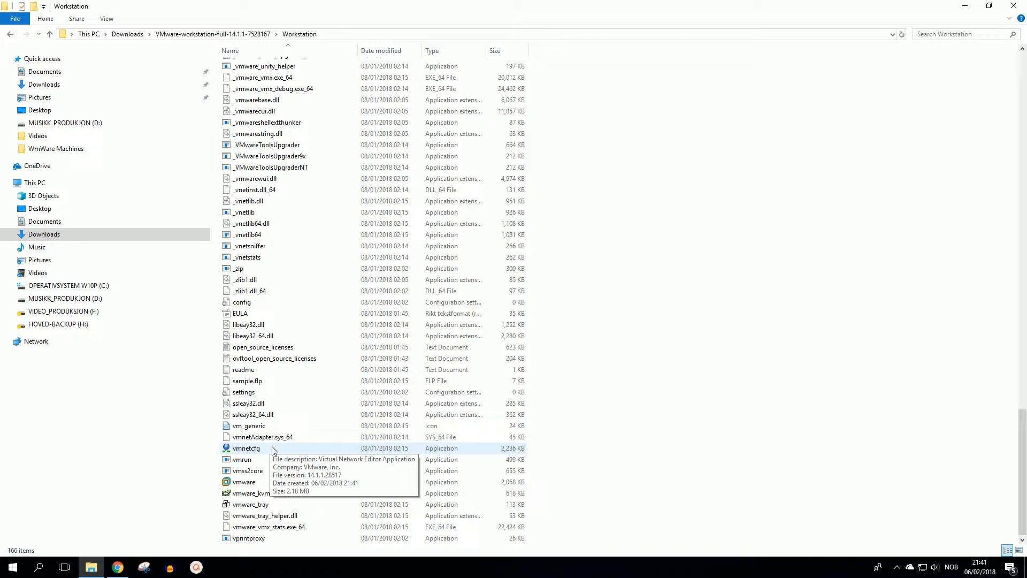
double_click(266, 449)
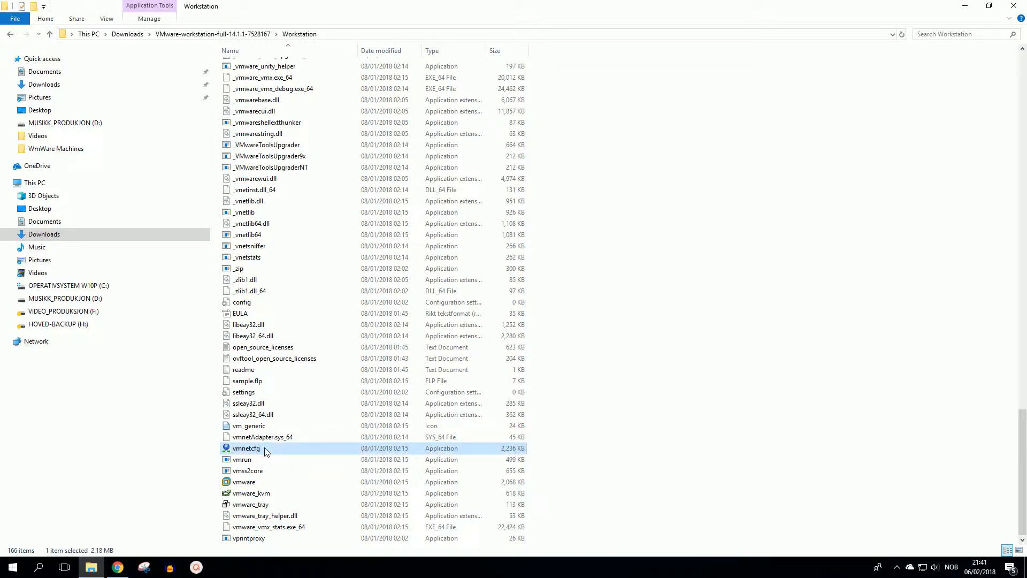
right_click(265, 450)
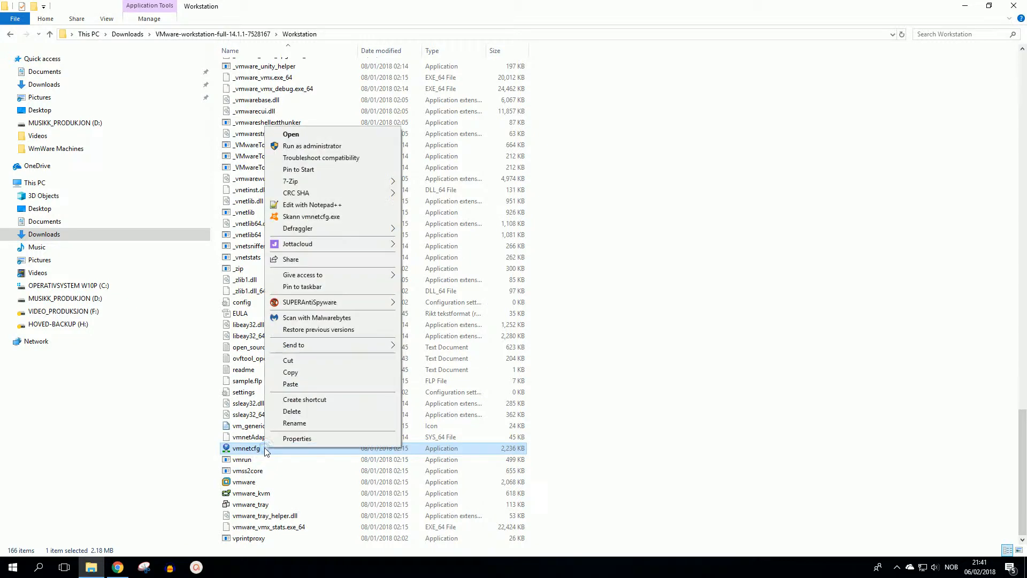
left_click(302, 374)
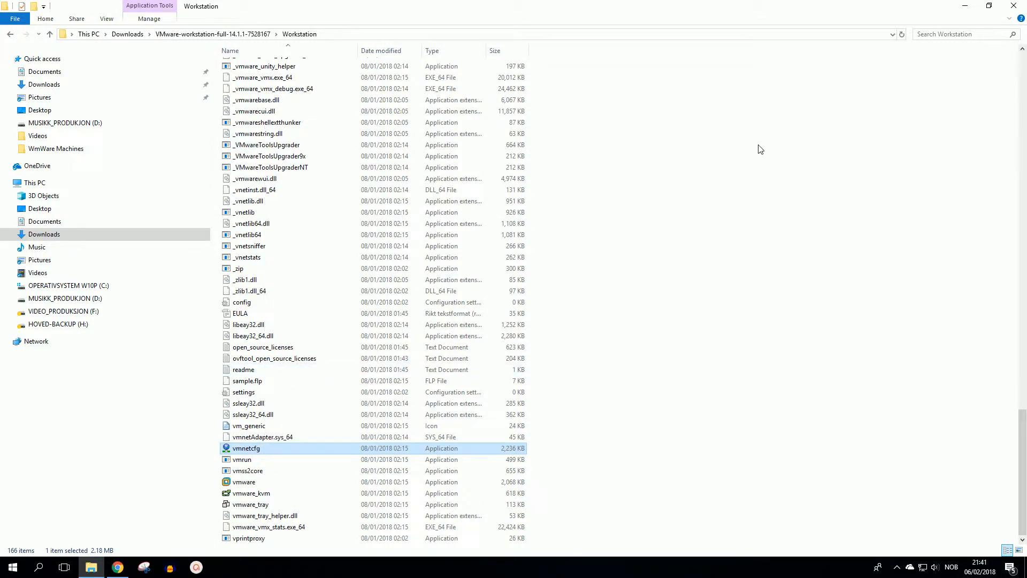
Step: Close the browser and open the file location of the VMware Workstation 14 Player desktop shortcut through its properties
key("alt+Tab")
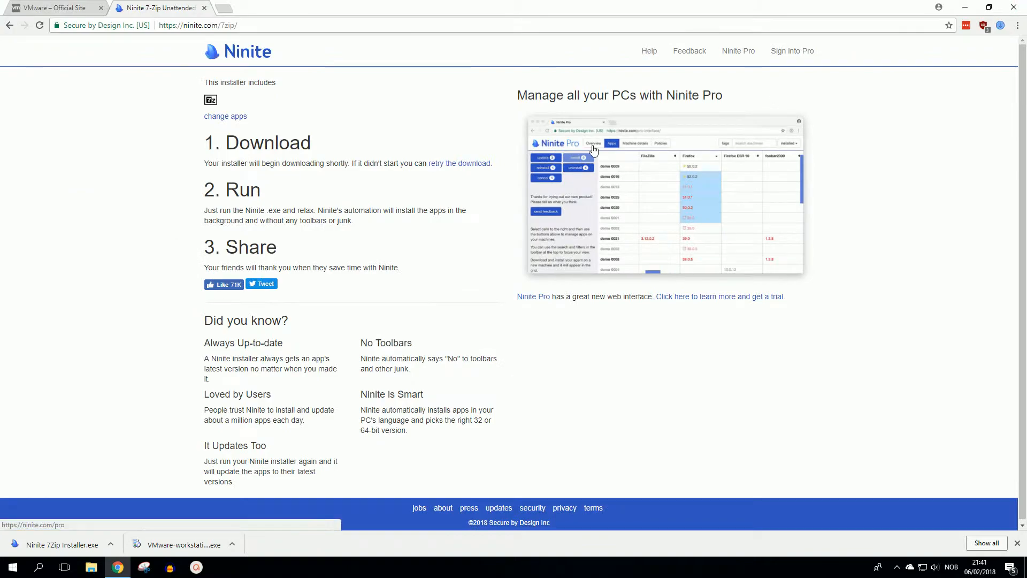
left_click(1014, 8)
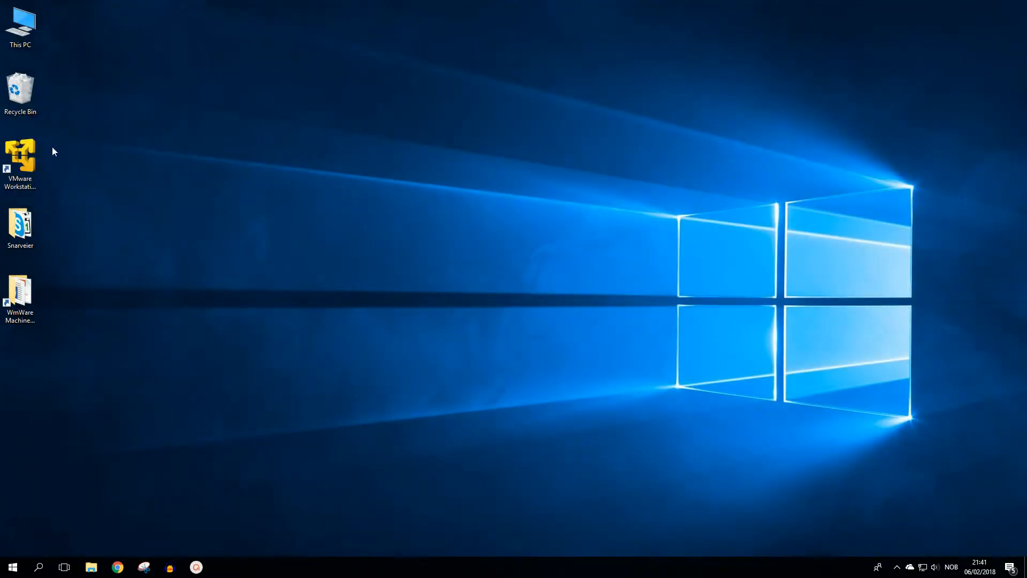
right_click(20, 153)
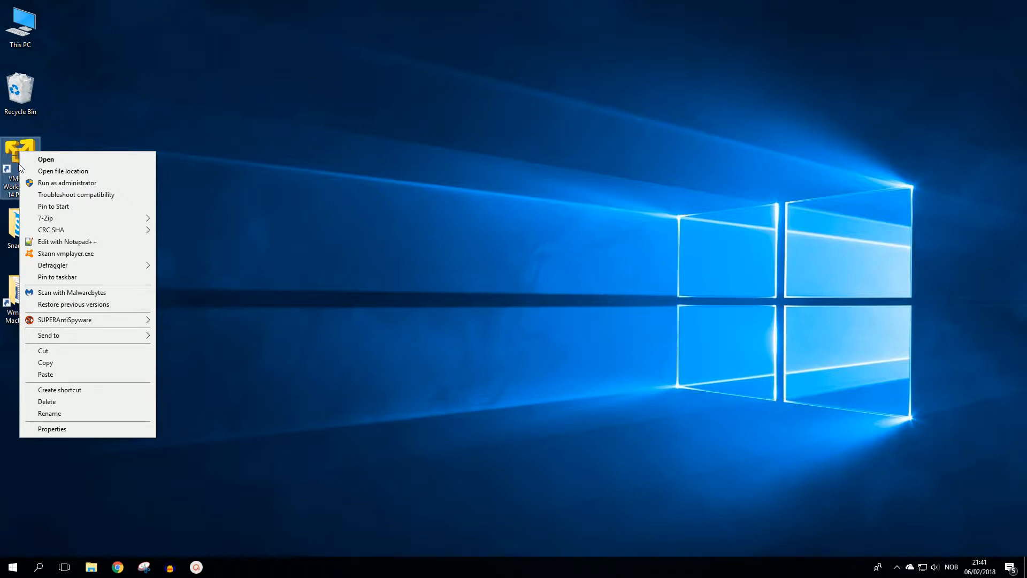
left_click(35, 428)
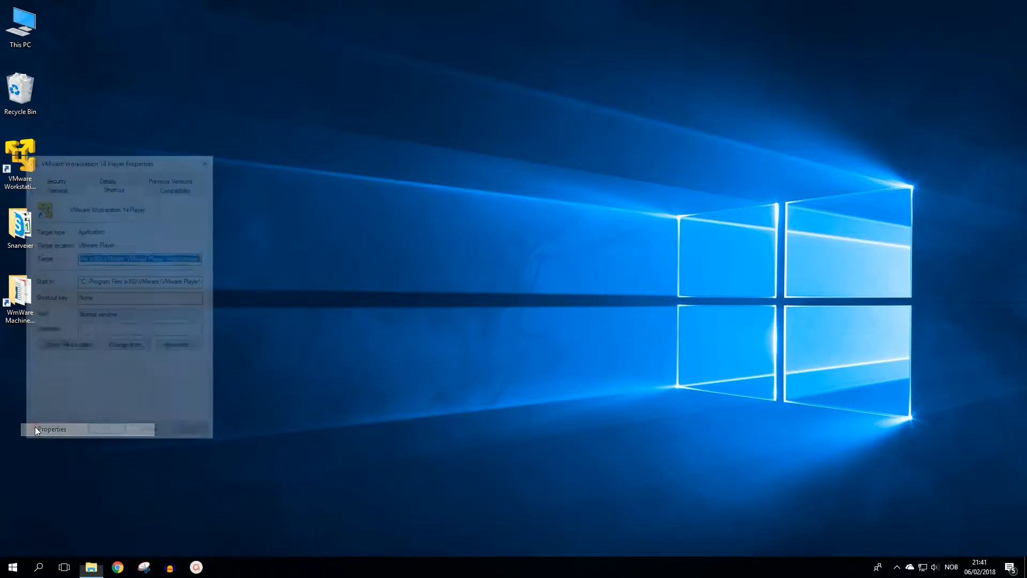
left_click(62, 346)
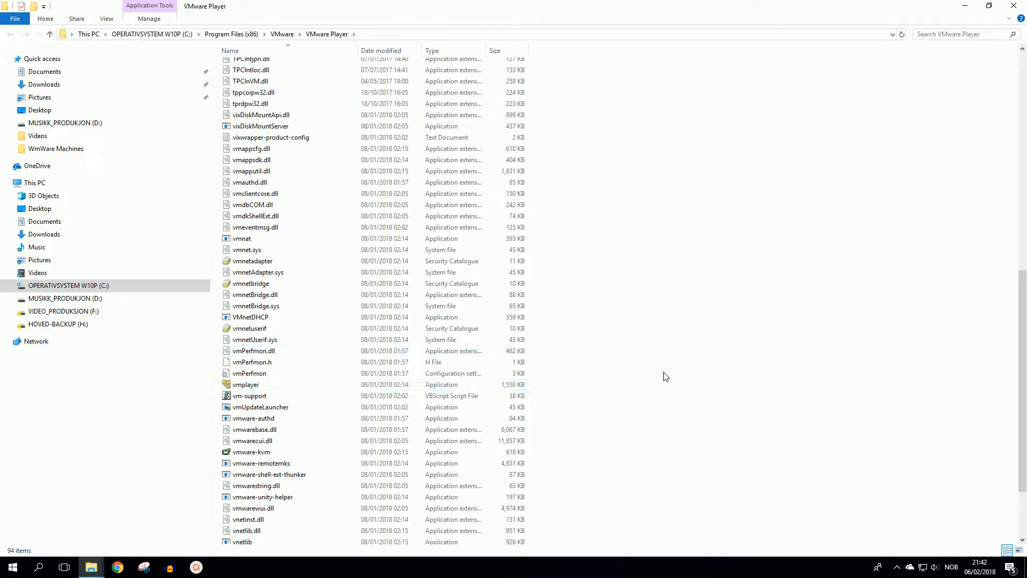
Step: Paste vmnetcfg into the VMware Player program folder, granting administrator permission for the copy
right_click(665, 376)
left_click(696, 463)
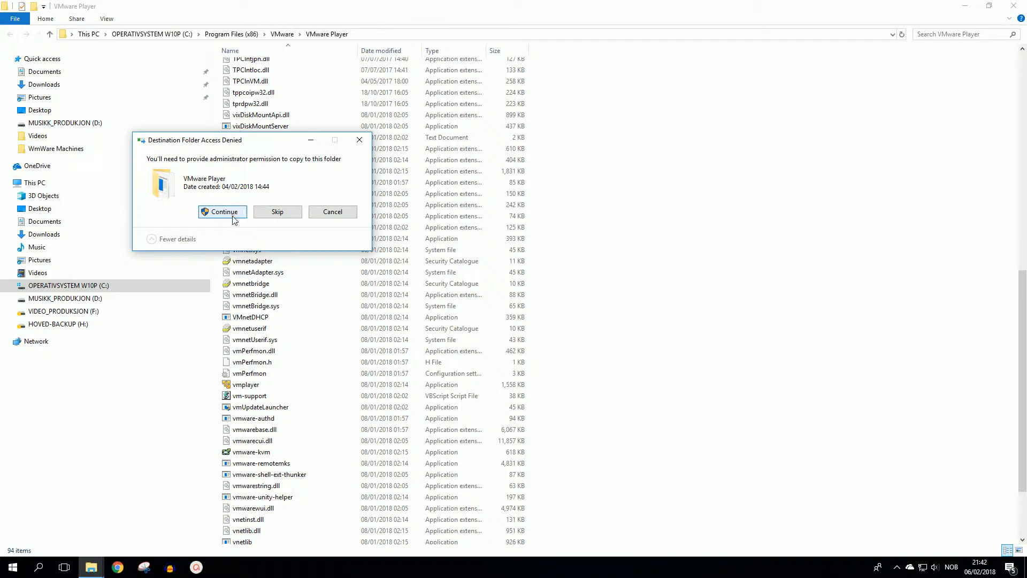
left_click(233, 214)
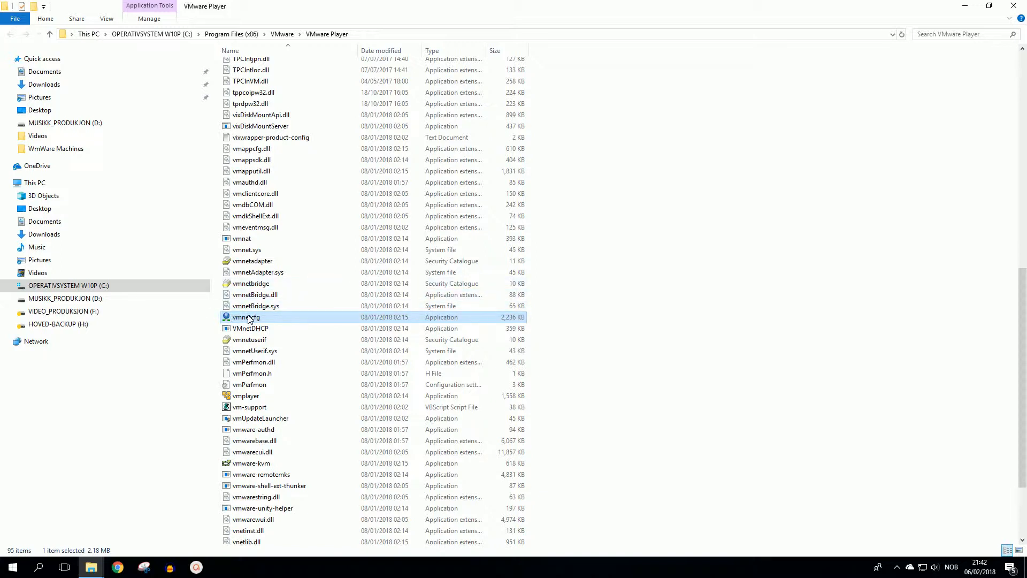
Step: Launch vmnetcfg, view the VMnet8 network's settings and unlock the network configuration with administrator privileges
mouse_move(238, 319)
double_click(235, 318)
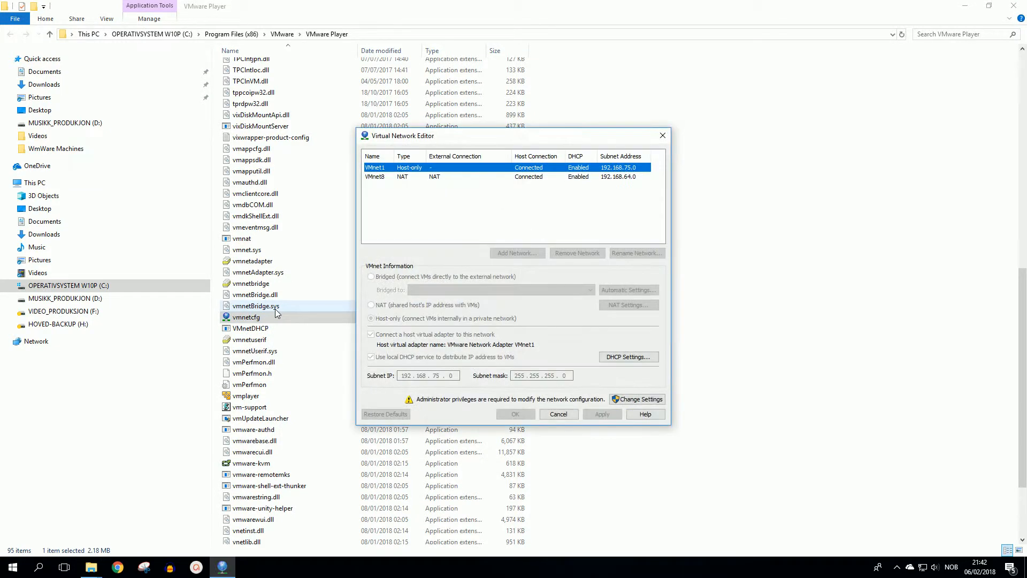
left_click(448, 178)
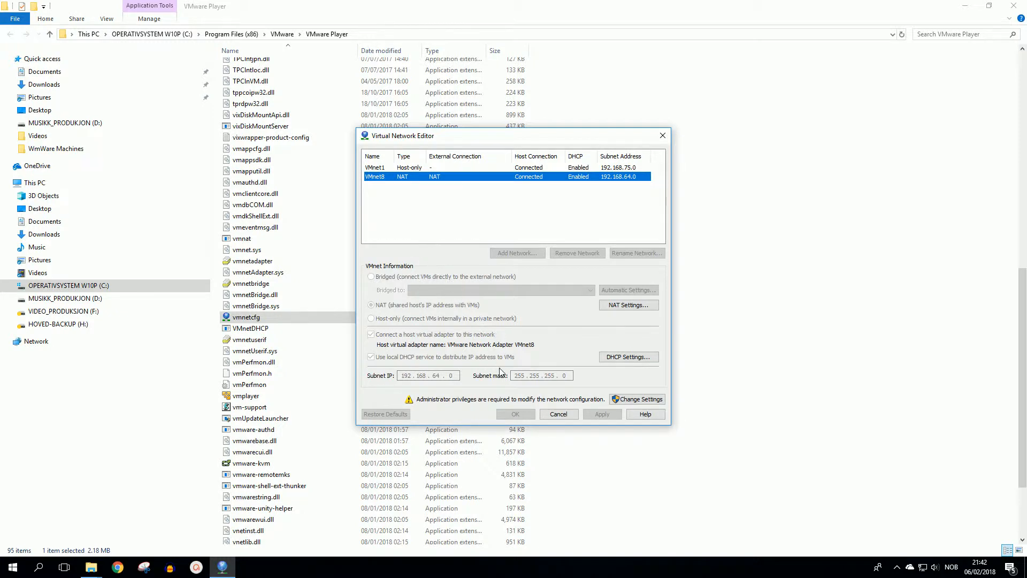
left_click(516, 413)
left_click(618, 399)
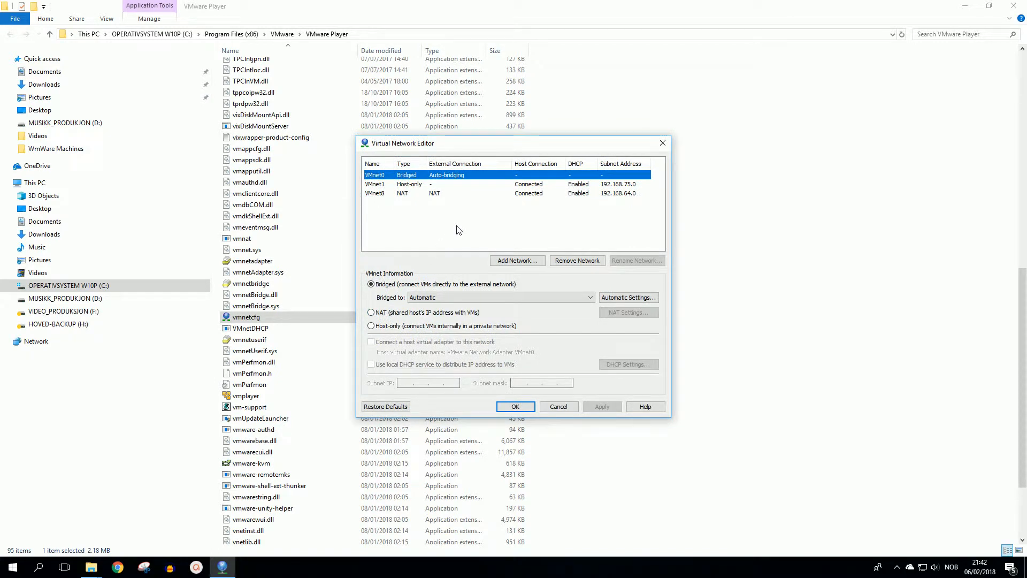
Step: Turn off the local DHCP service for the host-only network VMnet1 and apply the change
left_click(415, 186)
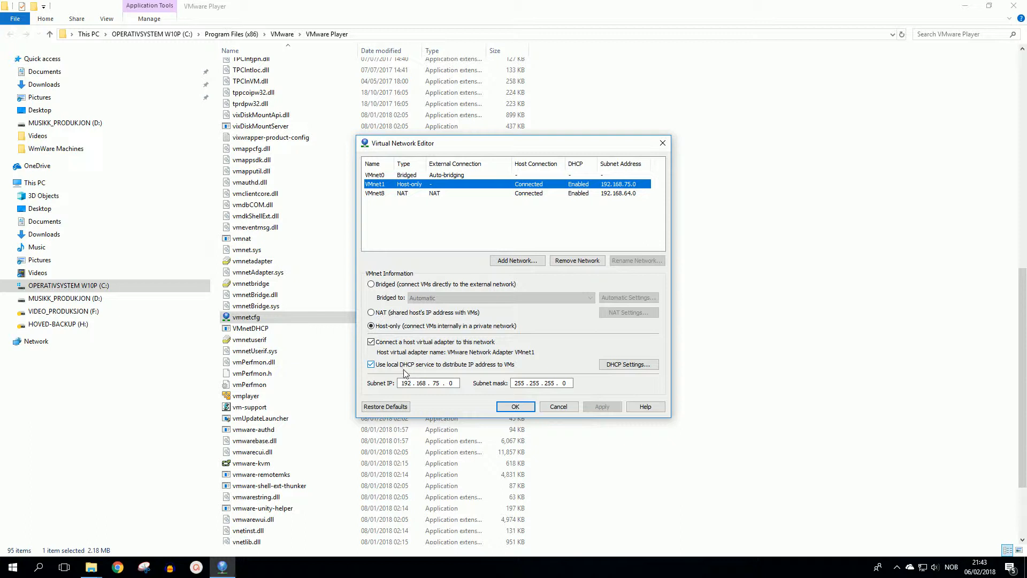
left_click(371, 364)
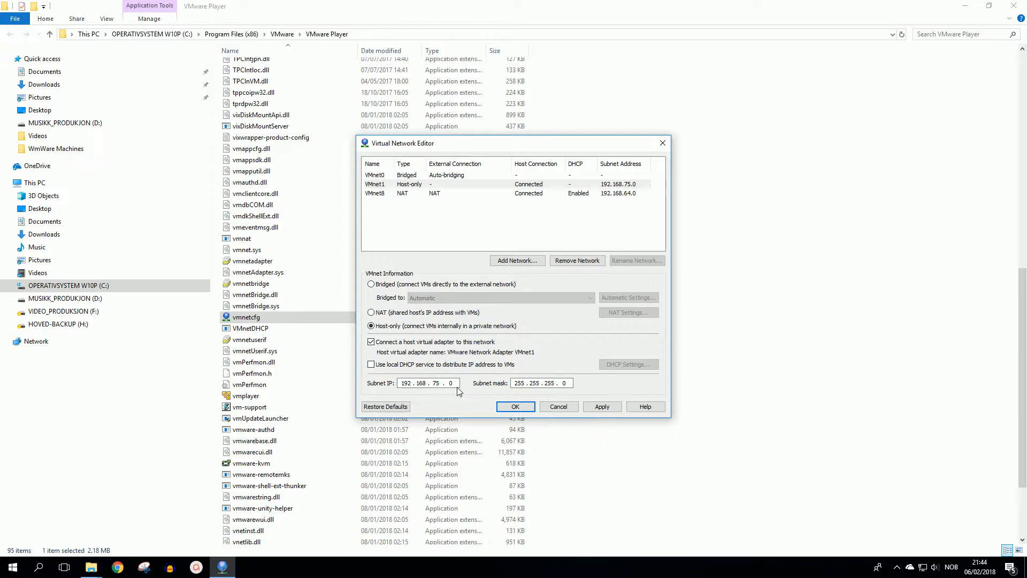
left_click(606, 409)
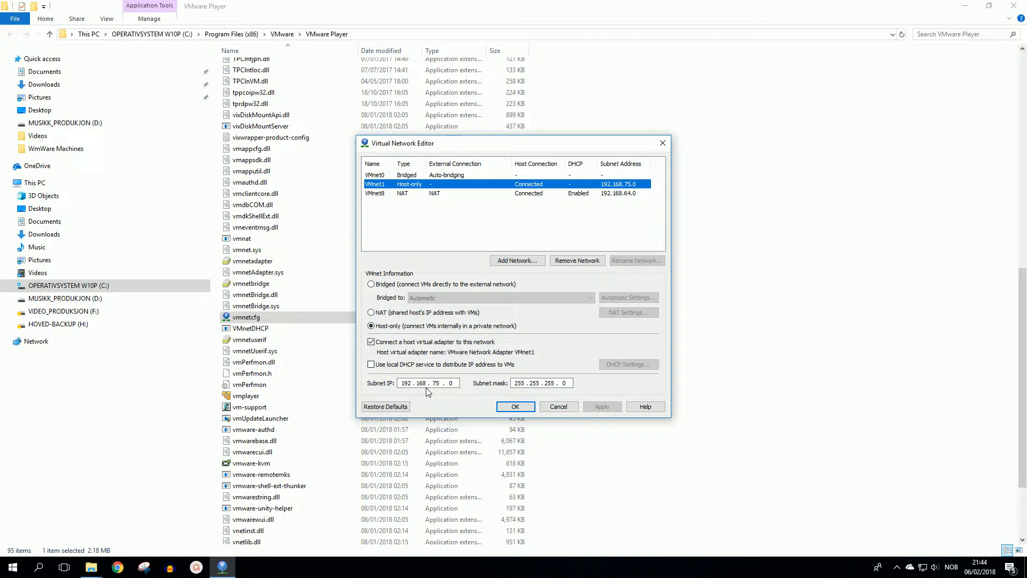
Step: Capture the Virtual Network Editor window as a rectangular snip with Snipping Tool and move the snip clear of the editor
left_click(142, 568)
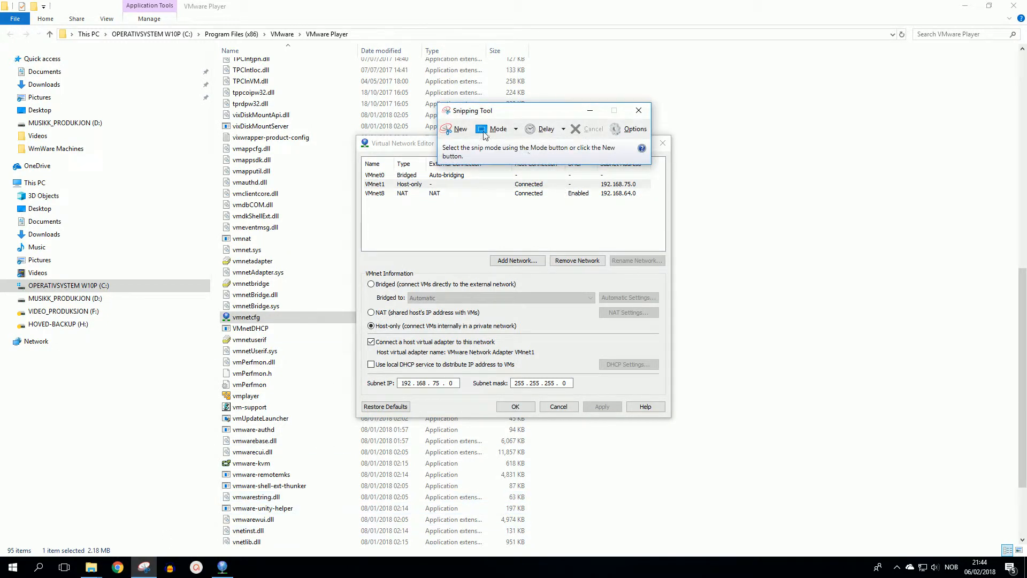
left_click(454, 131)
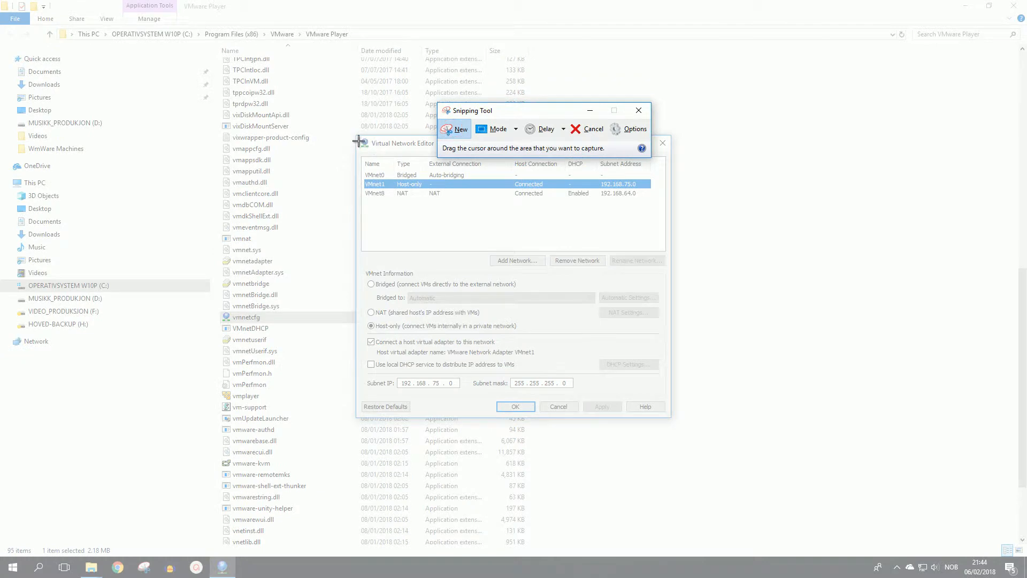
left_click_drag(360, 142, 672, 420)
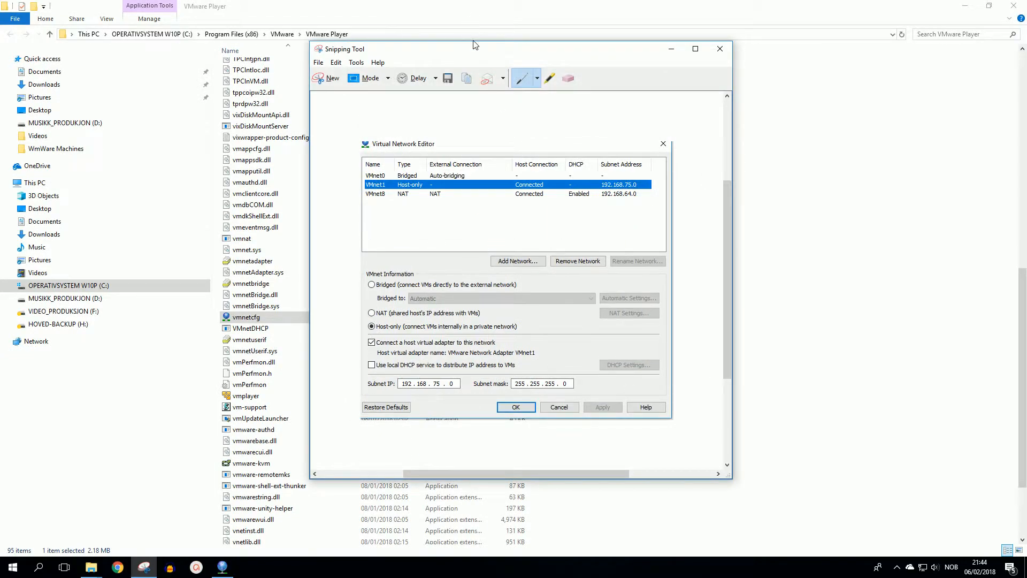
left_click_drag(450, 52, 802, 171)
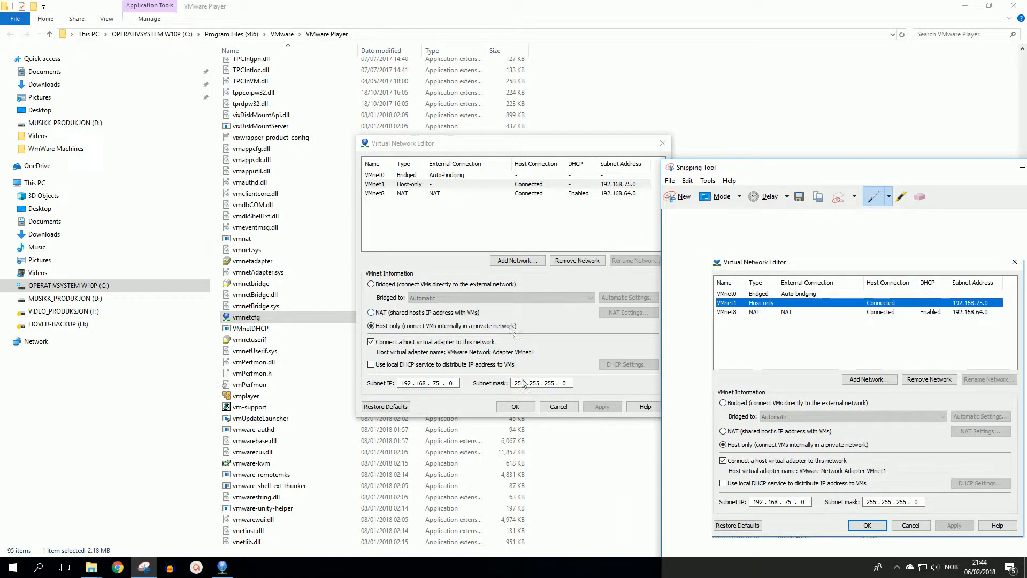
Step: Accept and close the Virtual Network Editor, close the VMware Player folder and move the snip fully into view on the desktop
left_click(517, 407)
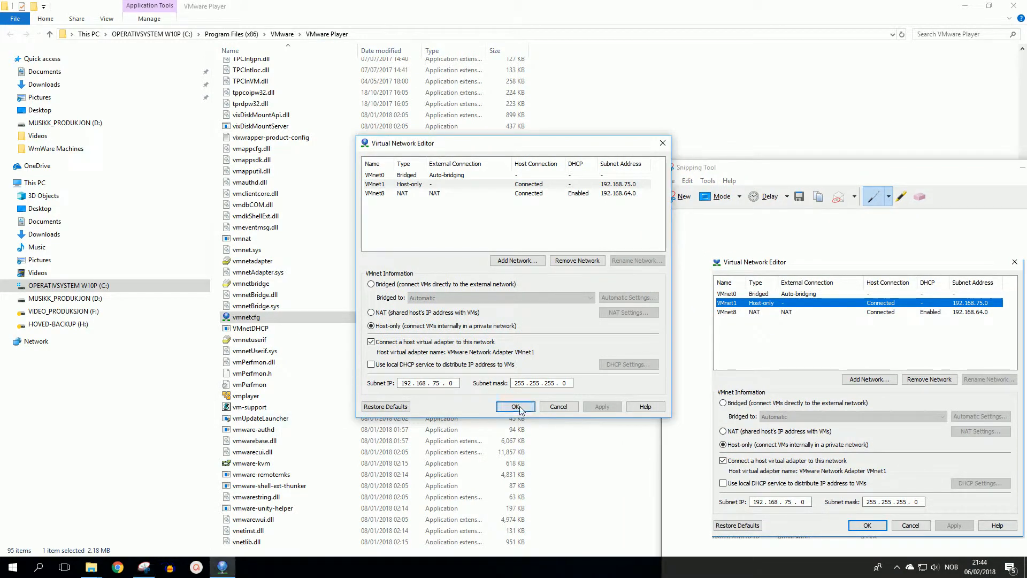
left_click(1014, 7)
left_click_drag(816, 170, 647, 46)
left_click(208, 159)
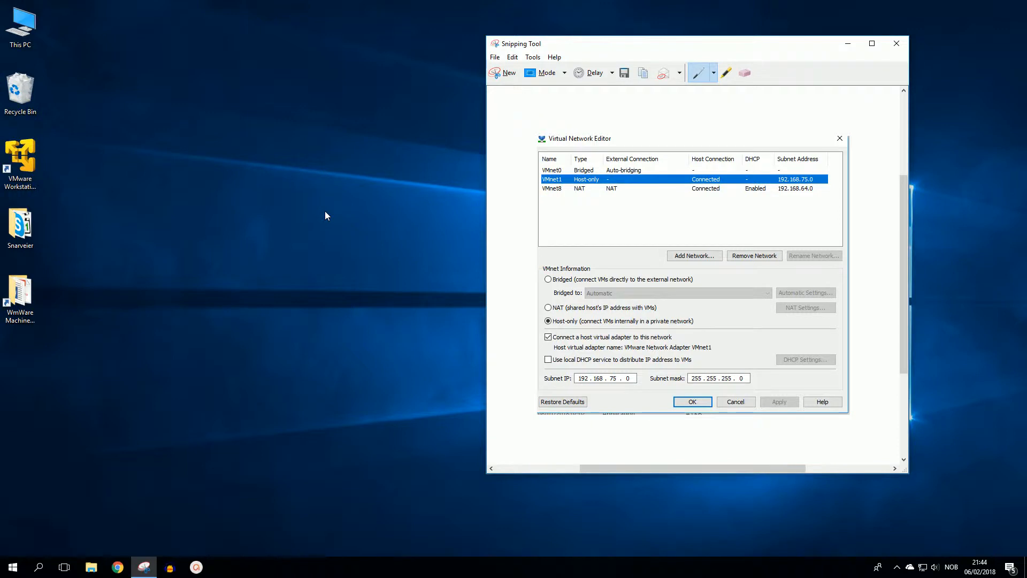
Step: Create a desktop text document listing ITRELATED-DC, 192.168.75.2, subnetmask 255.255.255.0, Gateway 192.168.75.1, DNS 192.168.75.2, DHCP 192.168.75.50 -192.168.71.200 and "disk will have 2 partision c and d"
right_click(202, 157)
mouse_move(309, 247)
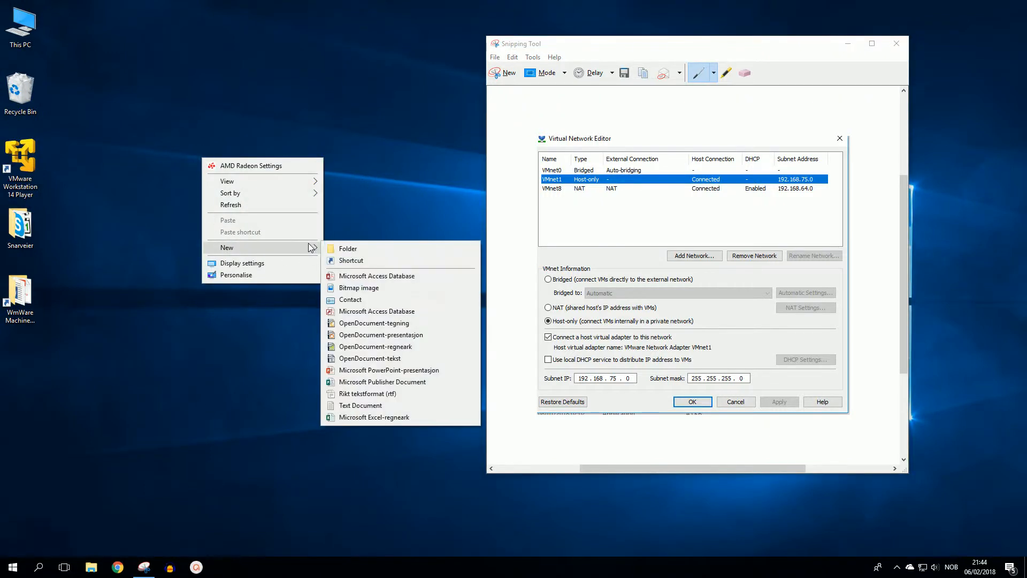
left_click(379, 406)
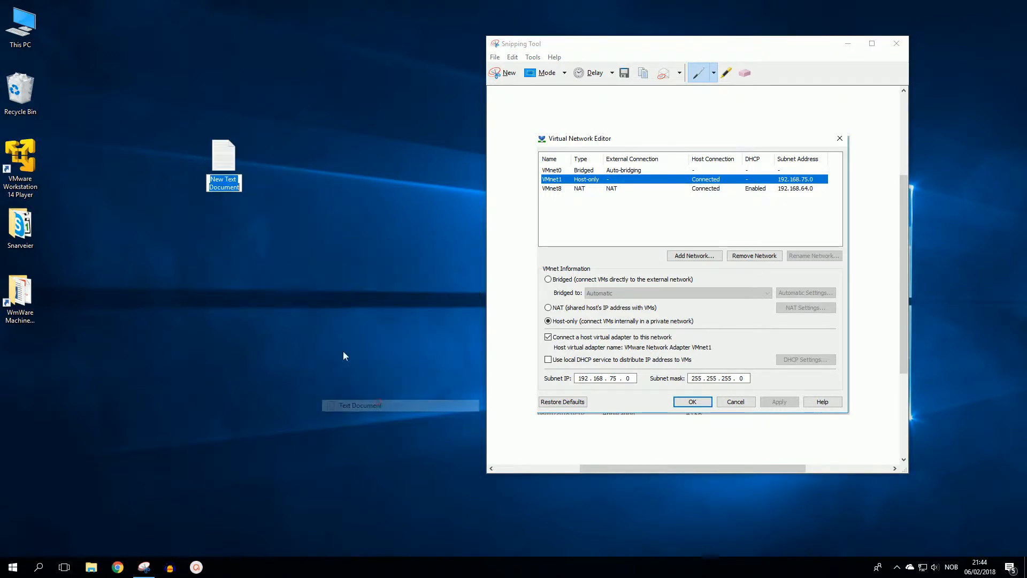
left_click(223, 163)
double_click(222, 162)
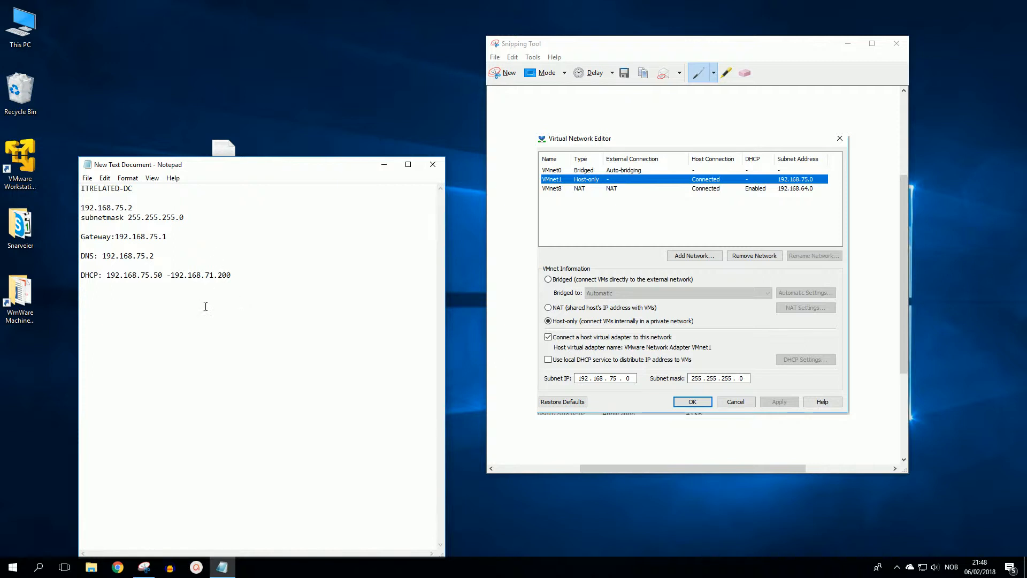
type("disk will have 2 partision c and d")
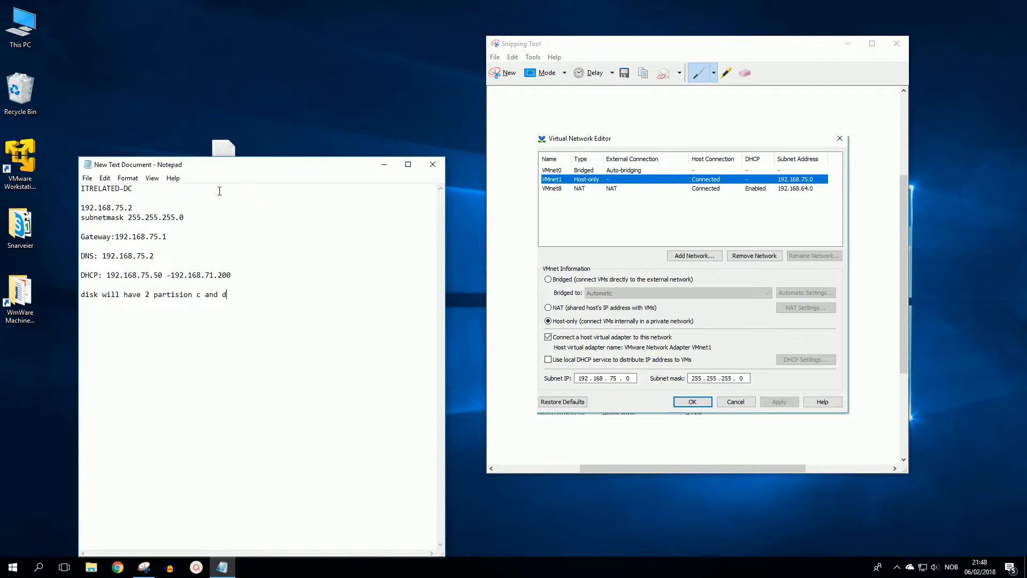
left_click_drag(220, 170, 293, 74)
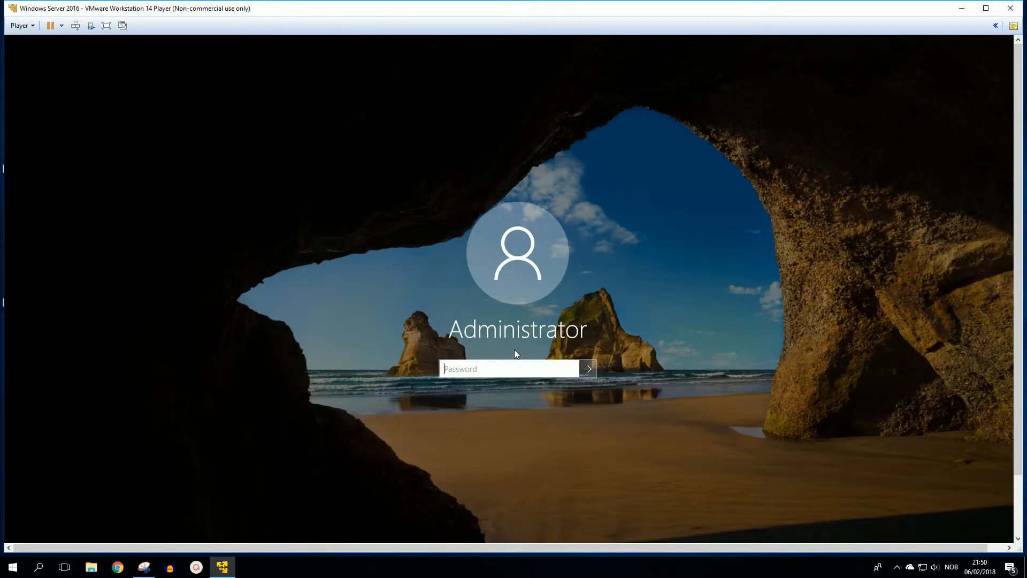
Step: Sign in to the Windows Server 2016 virtual machine as Administrator with the account password and open its Settings
type("••••••••••")
key("Return")
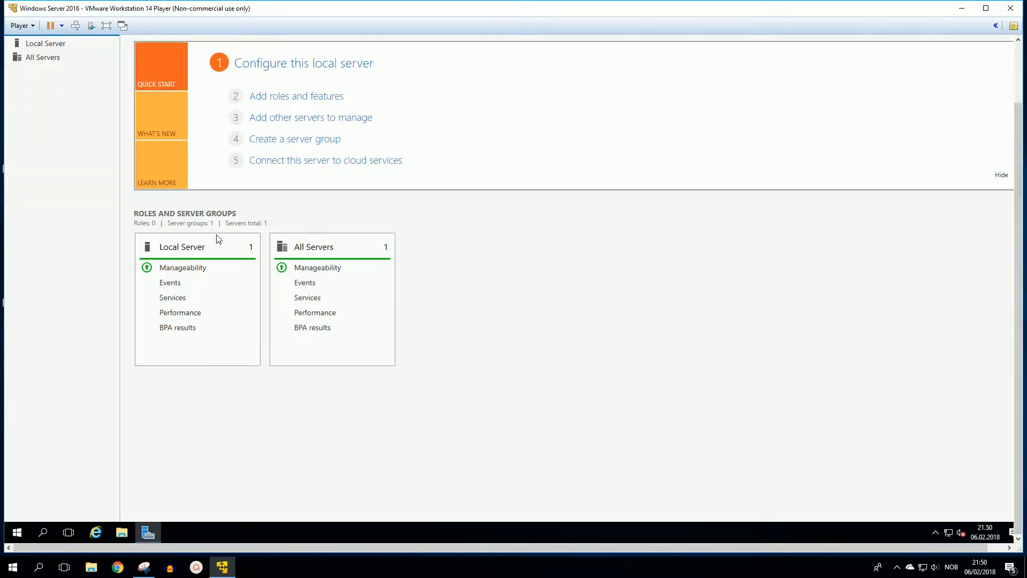
left_click(13, 536)
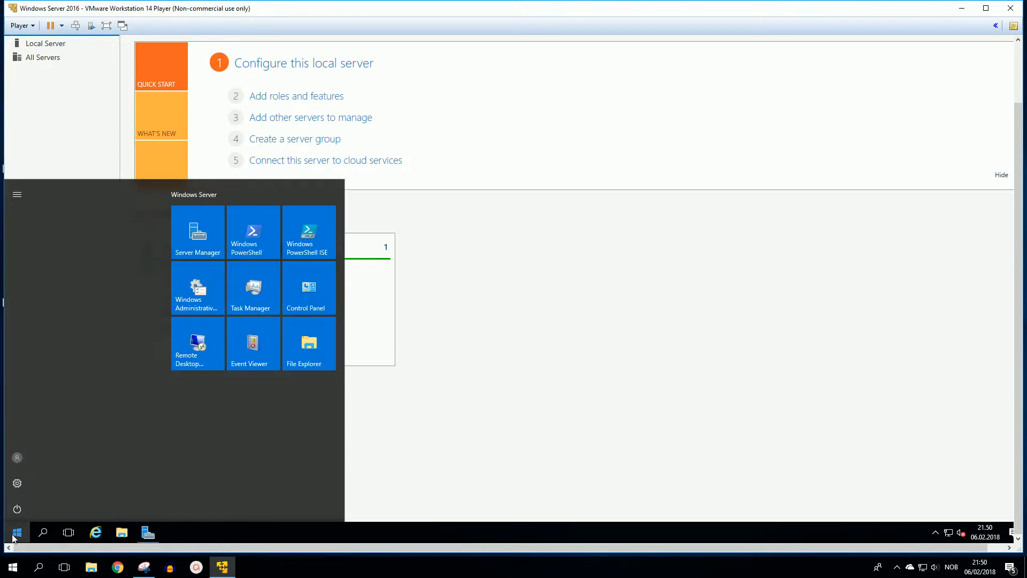
left_click(18, 484)
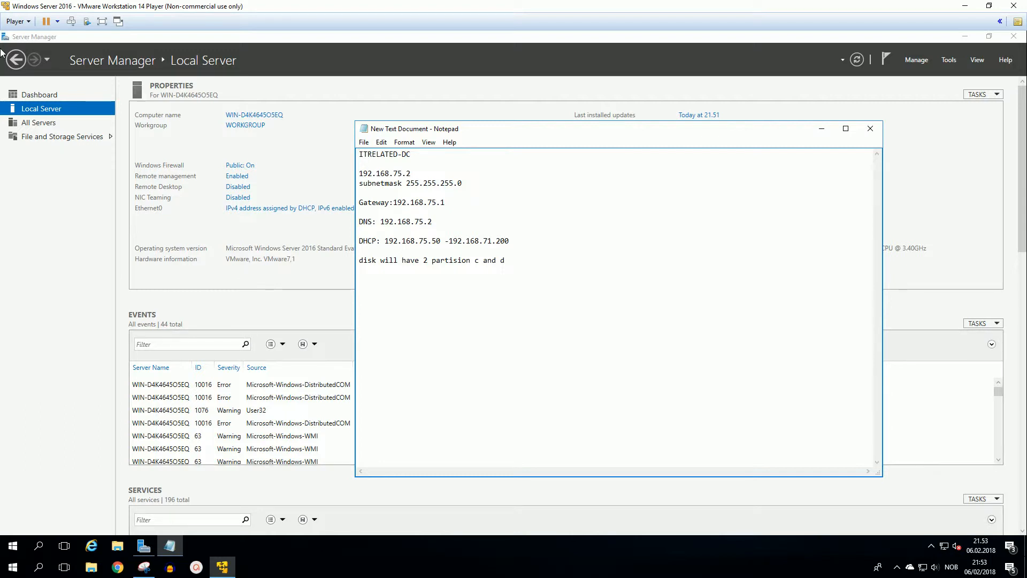
Step: Connect the virtual machine's network adapter to the custom virtual network VMnet1 (Host-only)
left_click(28, 22)
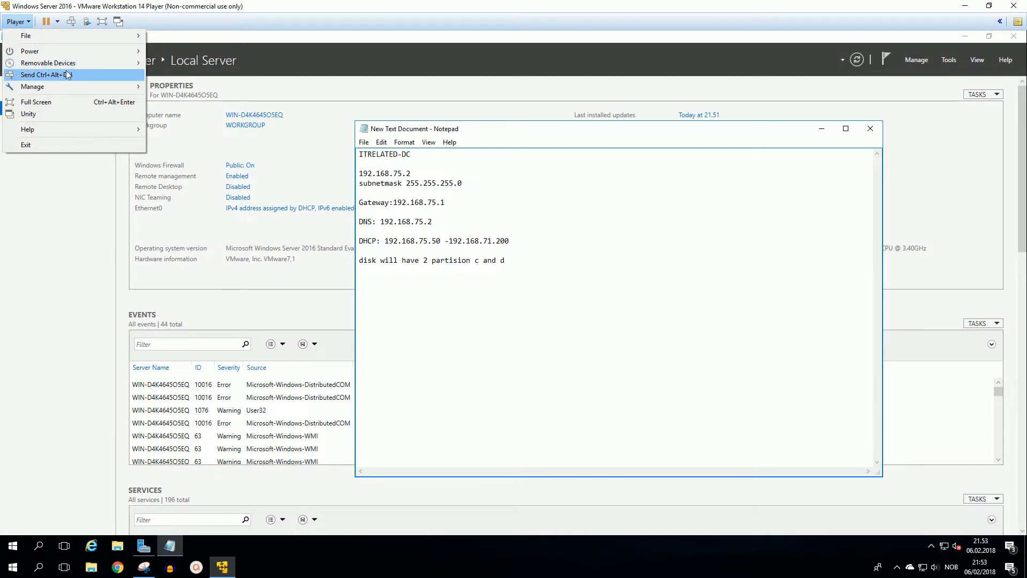
mouse_move(79, 85)
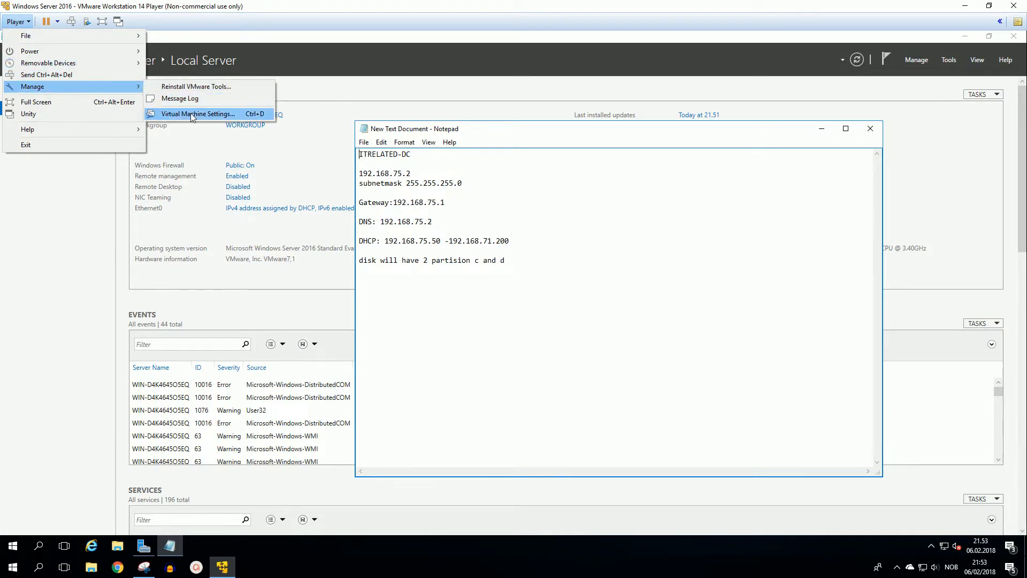
left_click(191, 113)
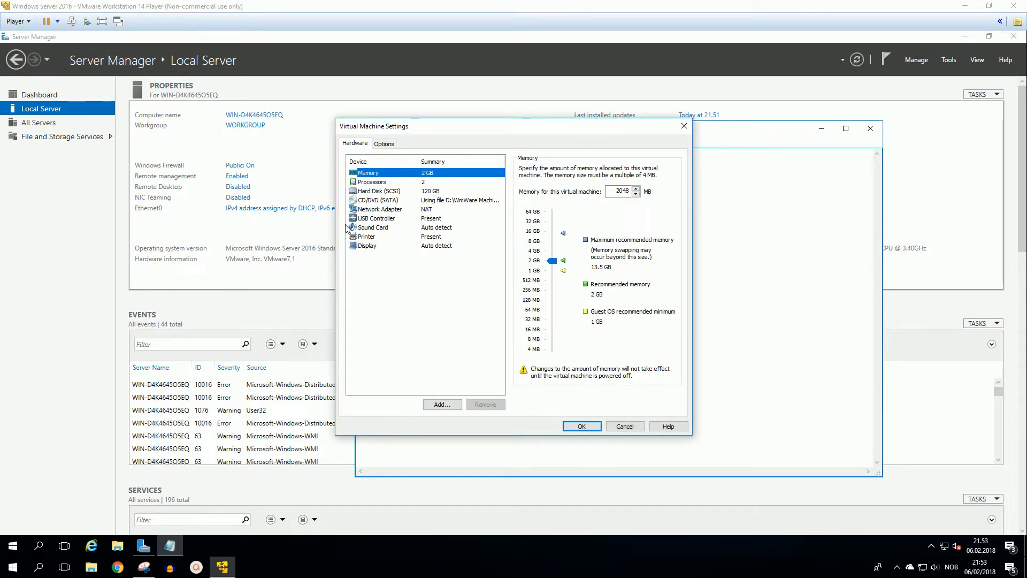
left_click(384, 209)
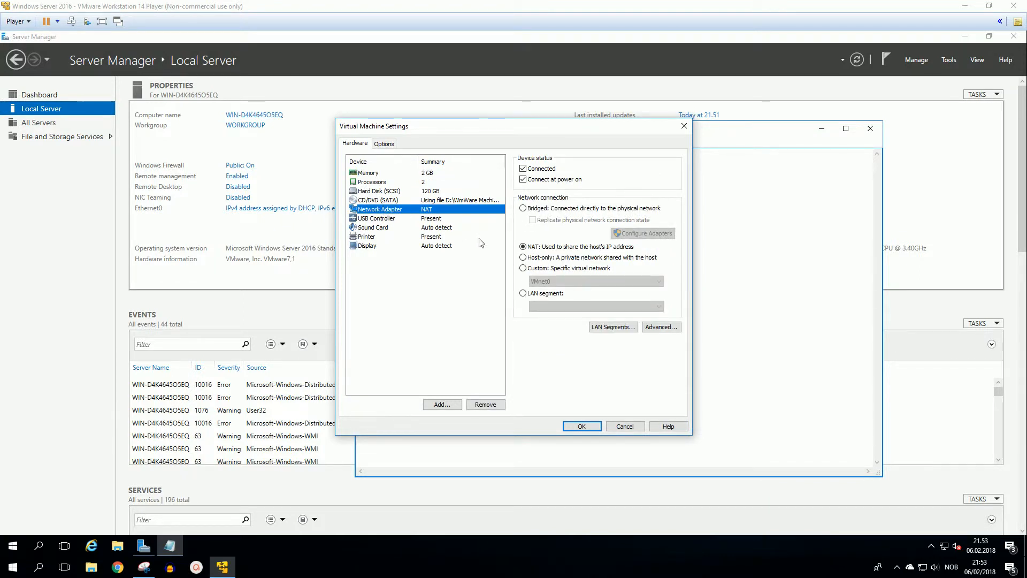
left_click(526, 270)
left_click(581, 282)
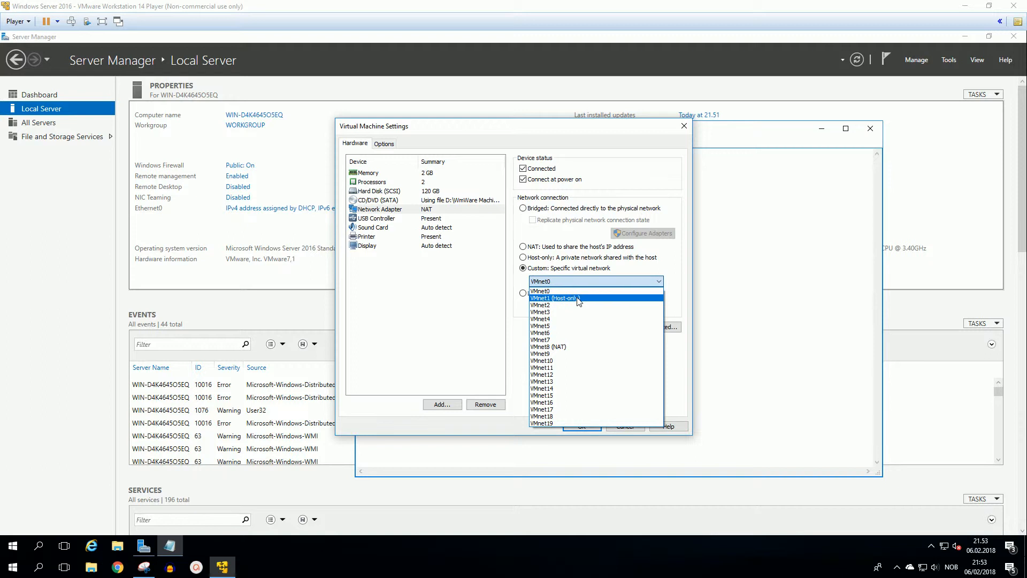
left_click(578, 298)
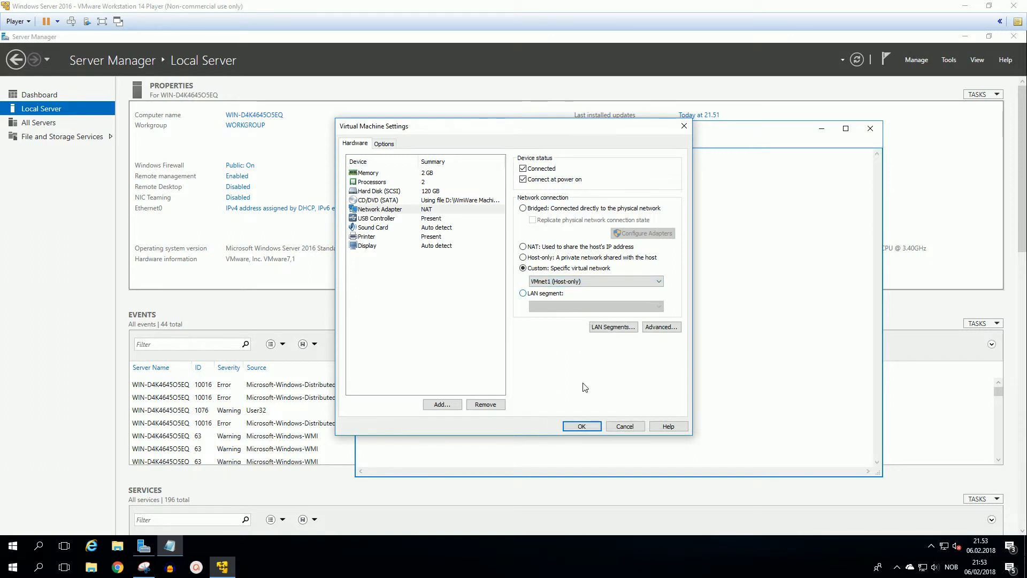
left_click(581, 426)
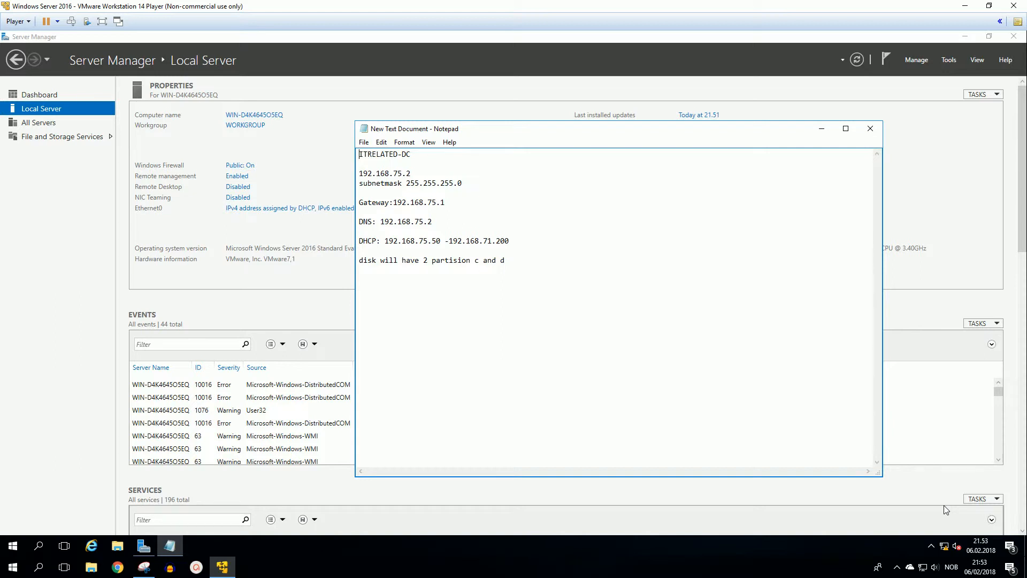
Step: Give the server's Ethernet0 connection the IPv4 address 192.168.75.2, subnet mask 255.255.255.0, default gateway 192.168.75.1 and preferred DNS server 192.168.75.2
right_click(939, 550)
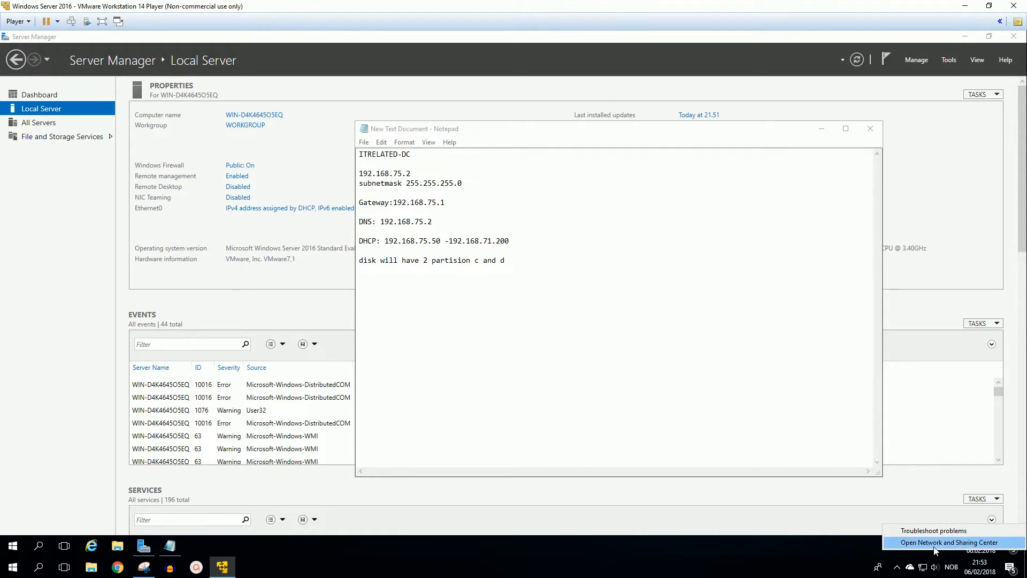
left_click(934, 547)
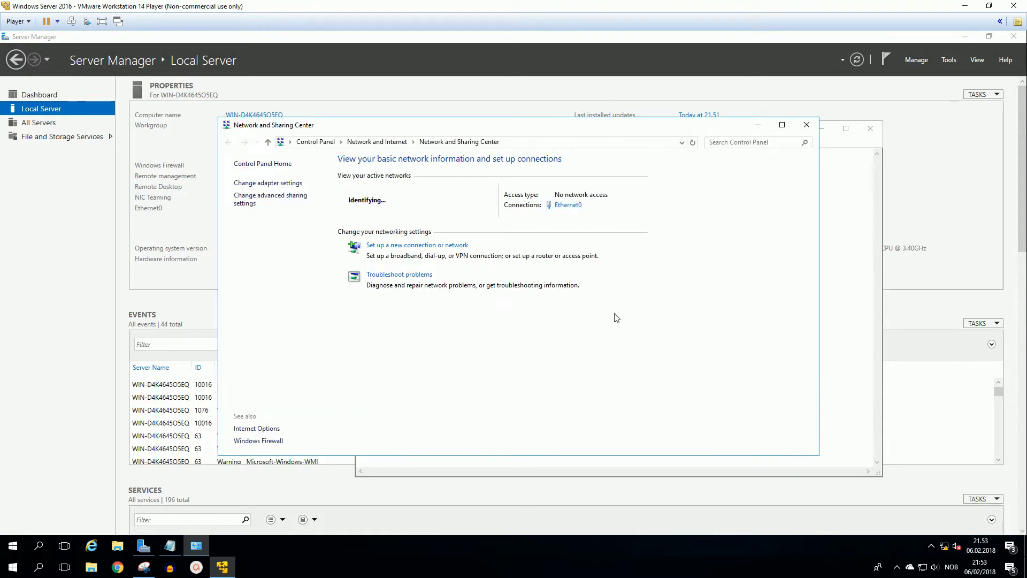
left_click(567, 208)
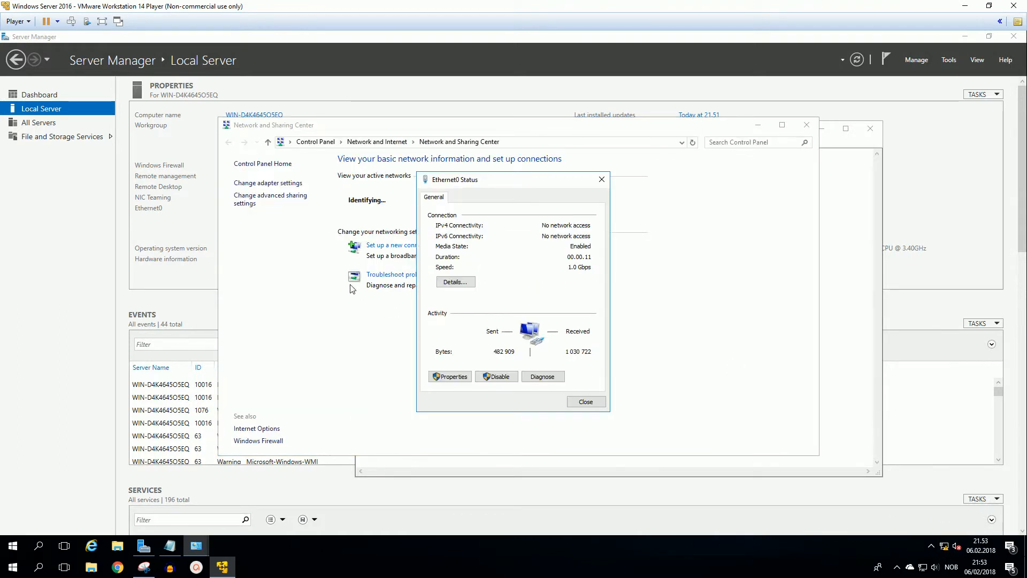
left_click(450, 377)
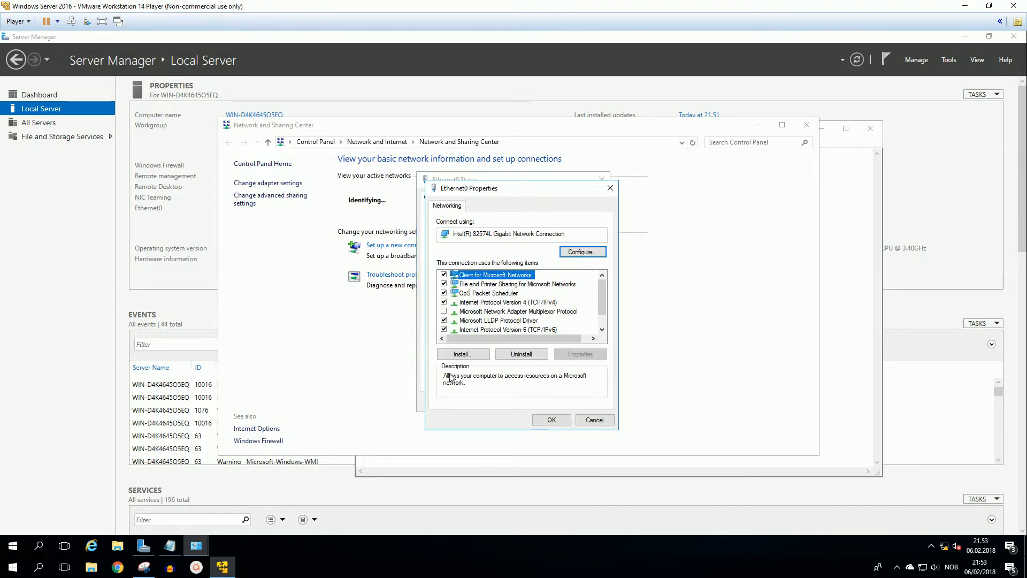
double_click(502, 303)
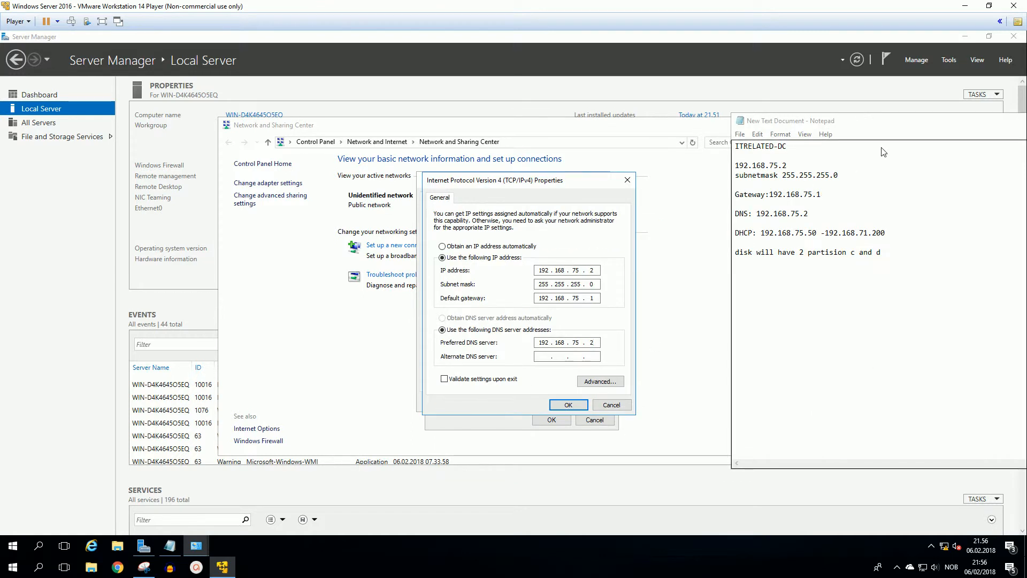
left_click_drag(902, 124, 838, 138)
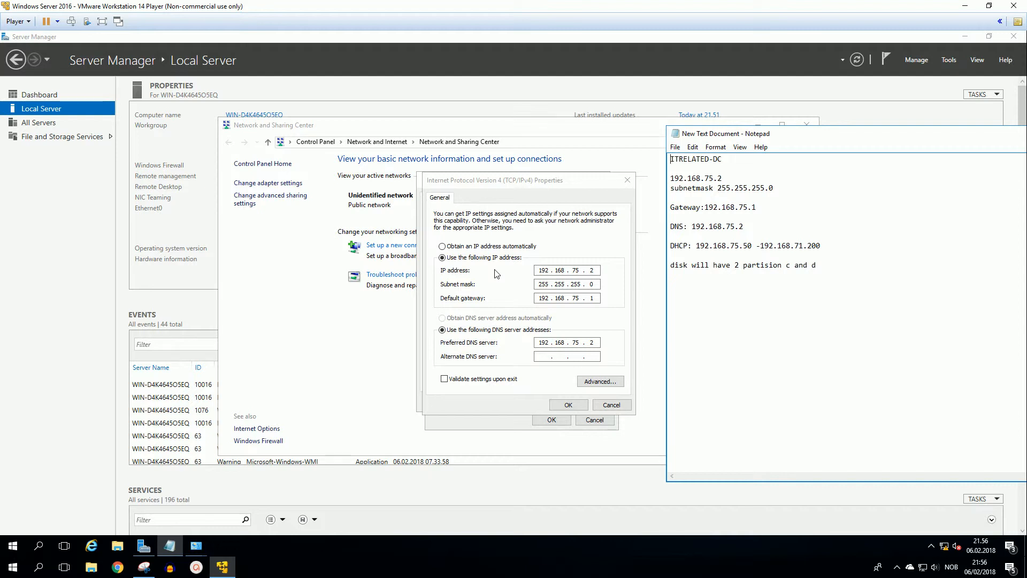
left_click(566, 402)
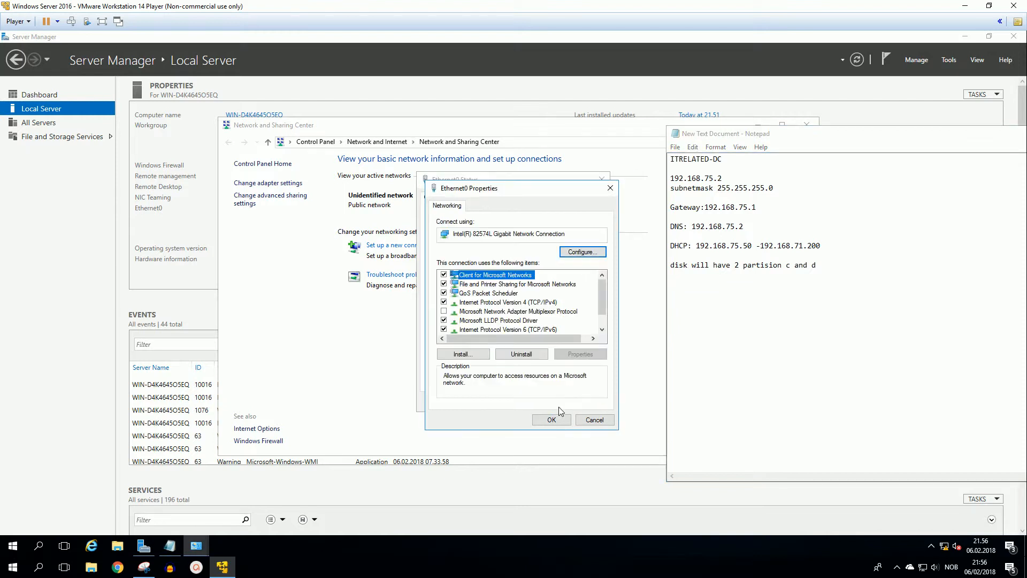
left_click(553, 419)
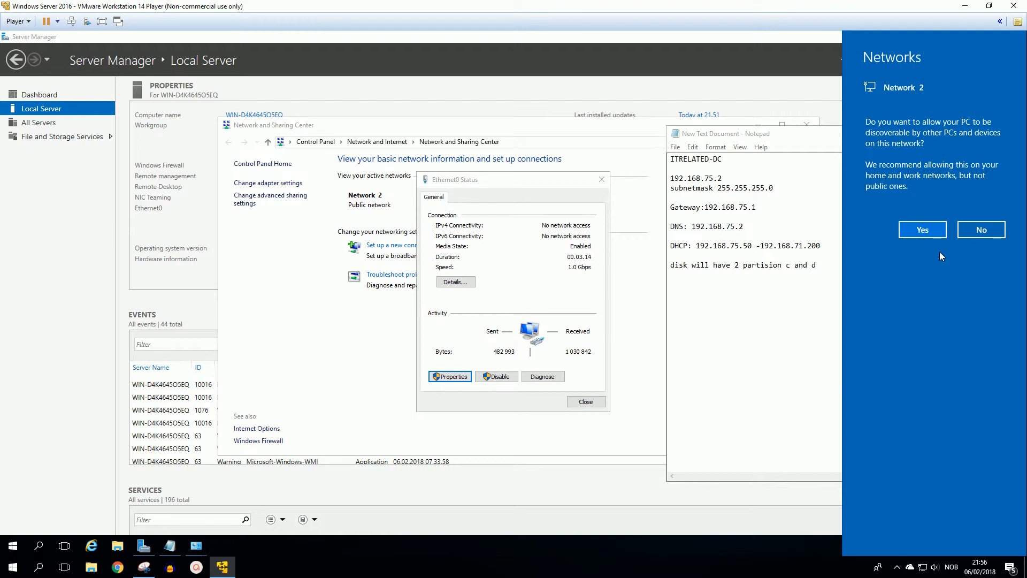
Step: Allow the server to be discoverable on Network 2 and close the Ethernet0 status and Network and Sharing Center windows
left_click(926, 231)
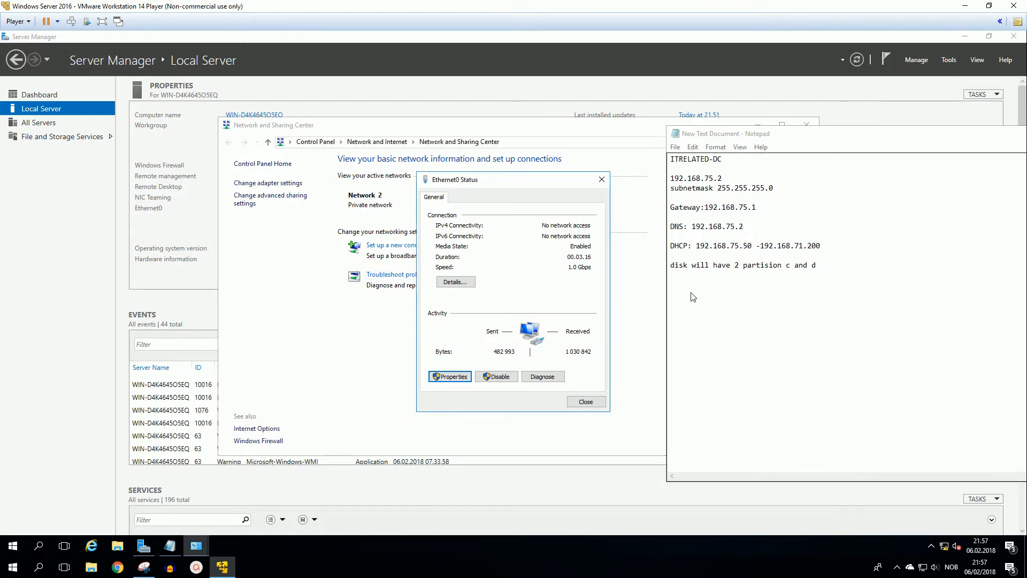
left_click(583, 401)
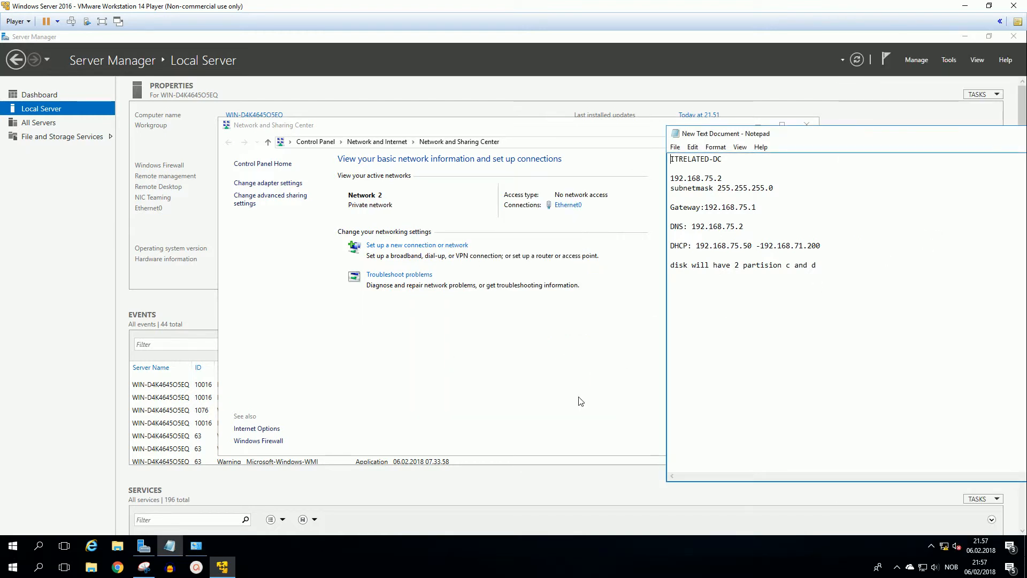
left_click(649, 130)
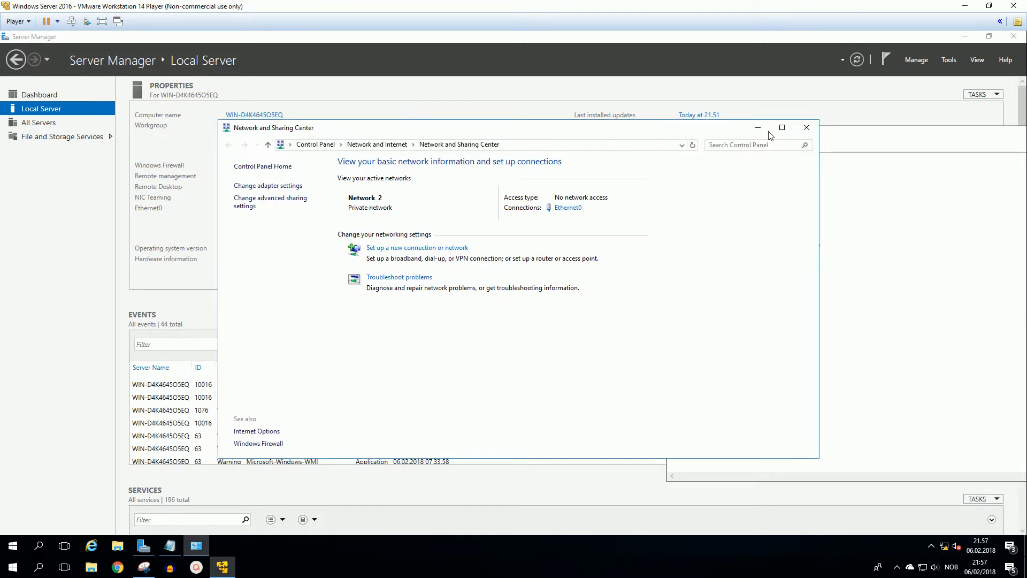
left_click(807, 126)
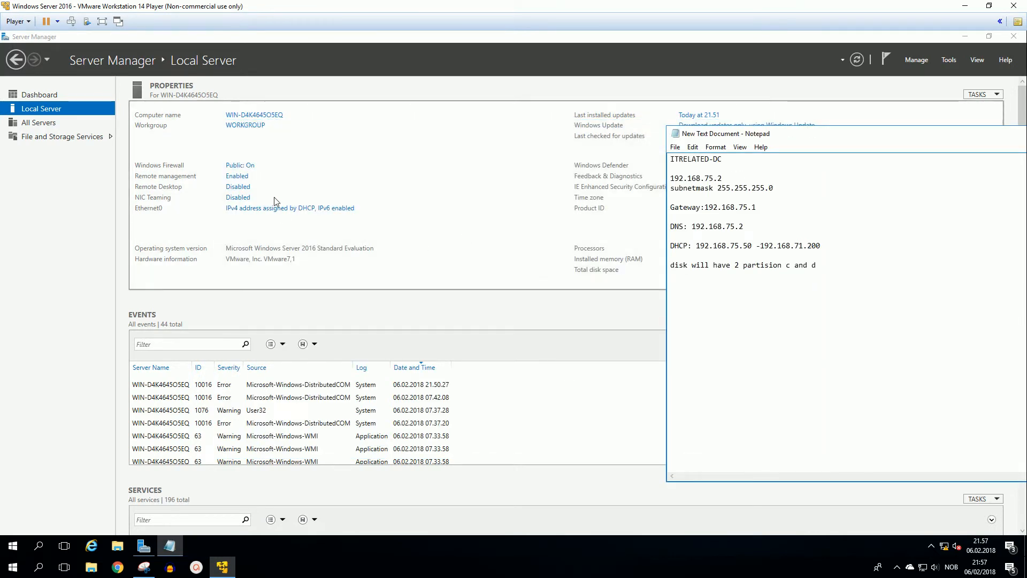
Step: Rename the server to ITRELATED-DC, keeping it in WORKGROUP, and restart it immediately to apply the change
left_click(247, 116)
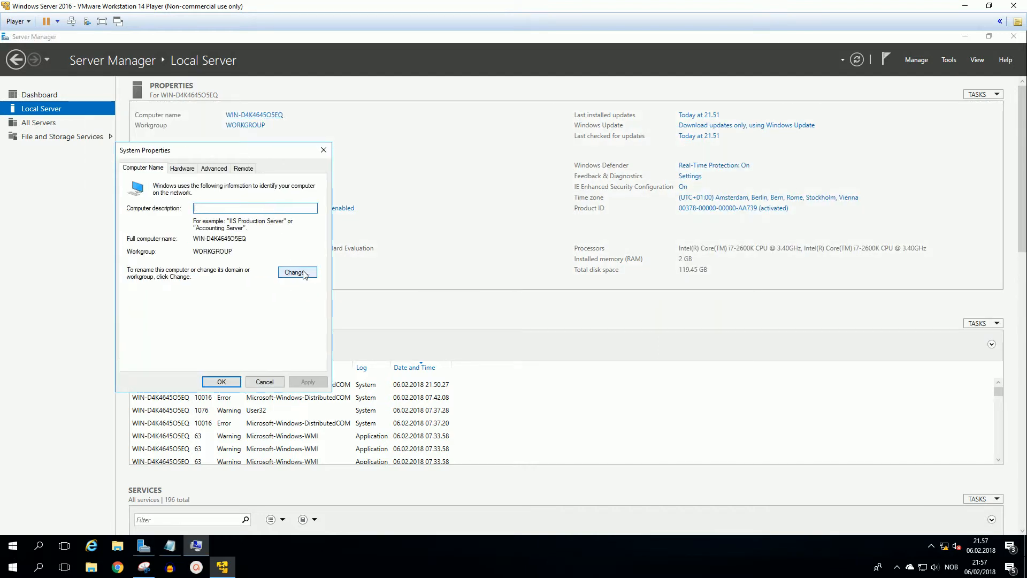
left_click(303, 273)
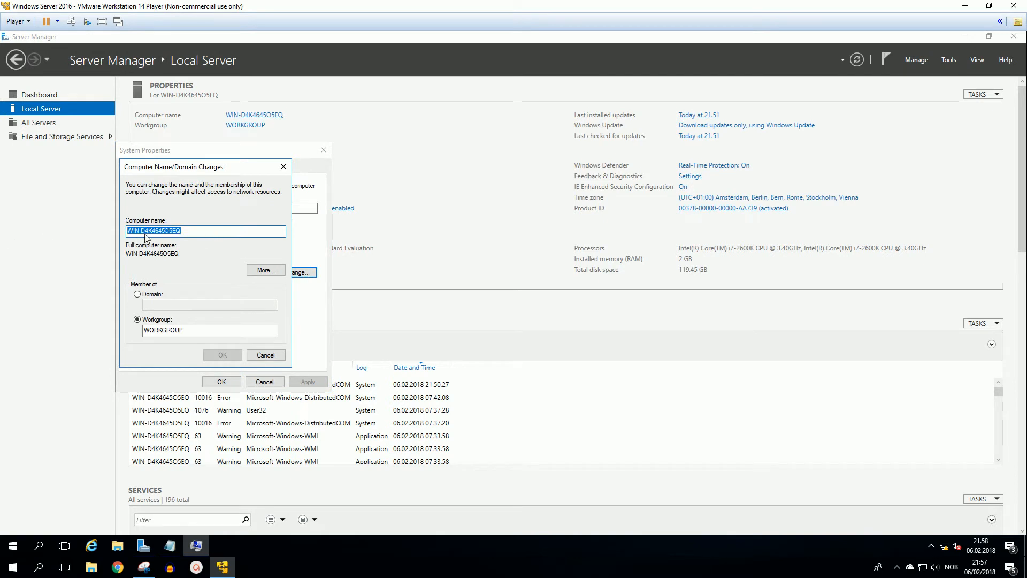
type("ITREL")
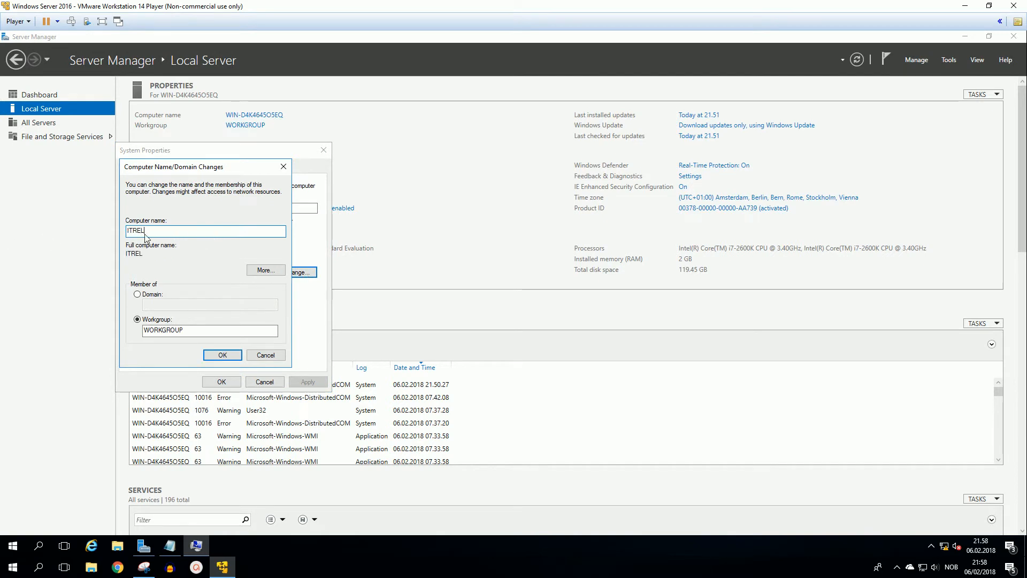
type("ATED-DC")
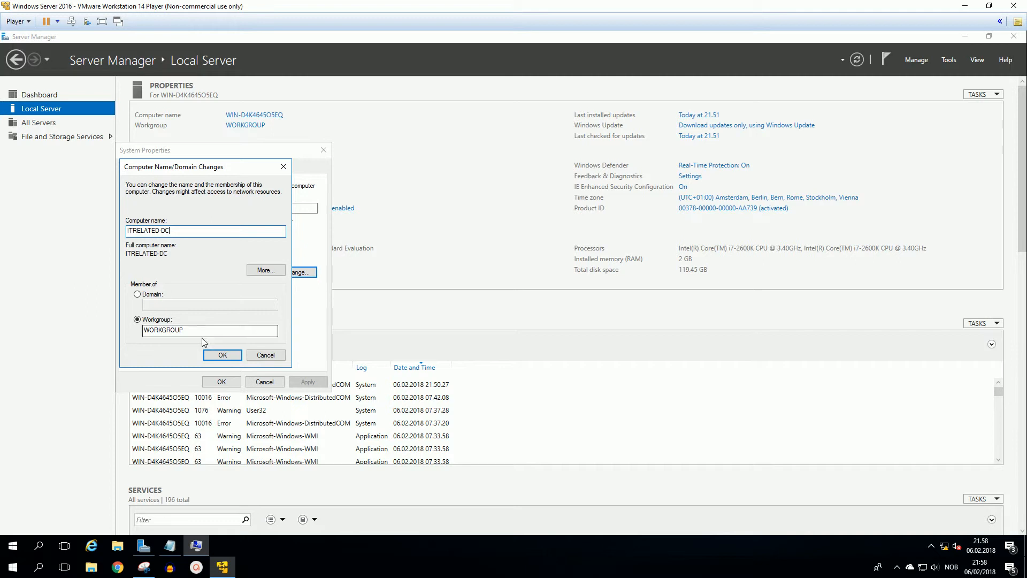
left_click(218, 354)
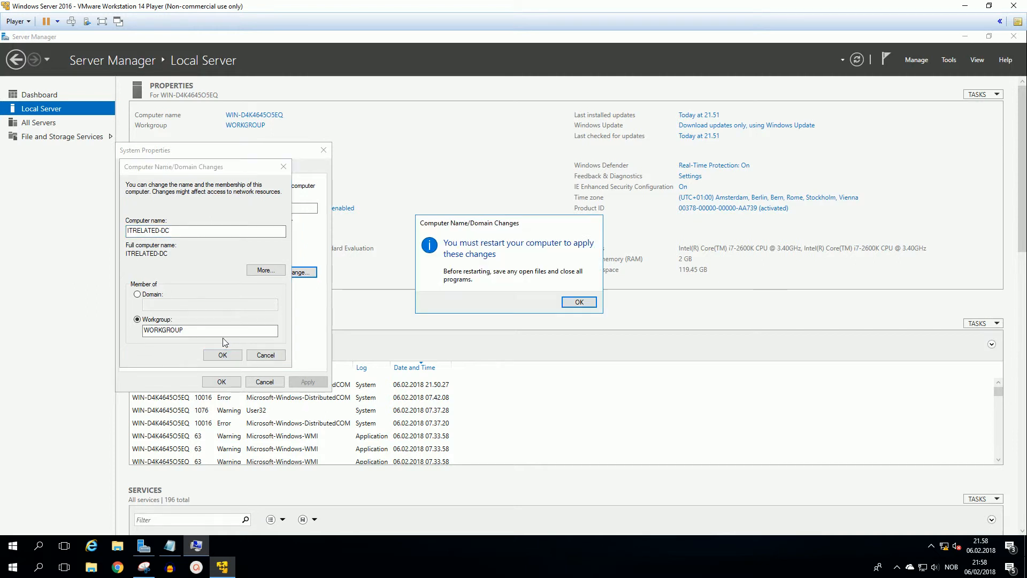
left_click(577, 302)
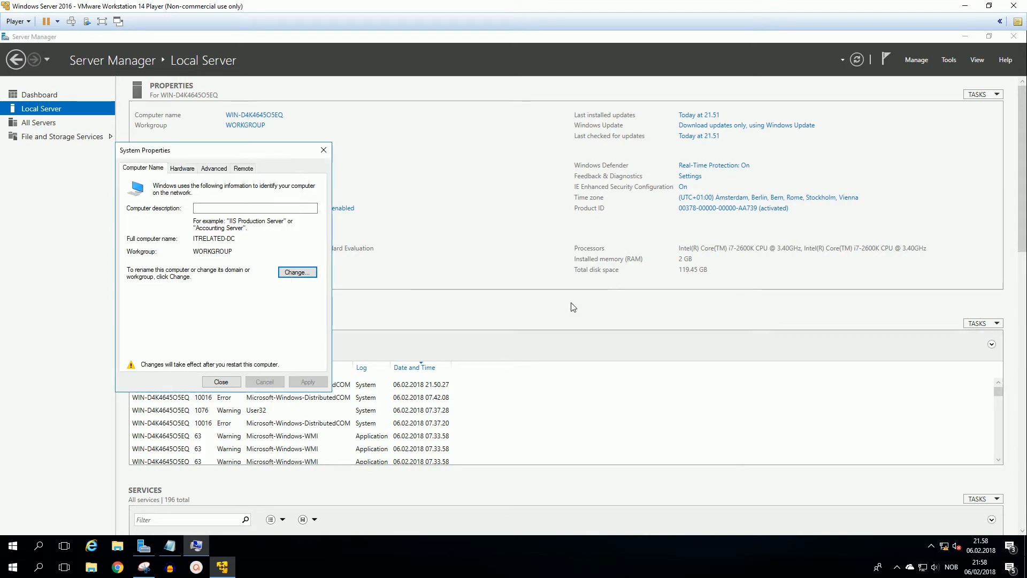
left_click(223, 385)
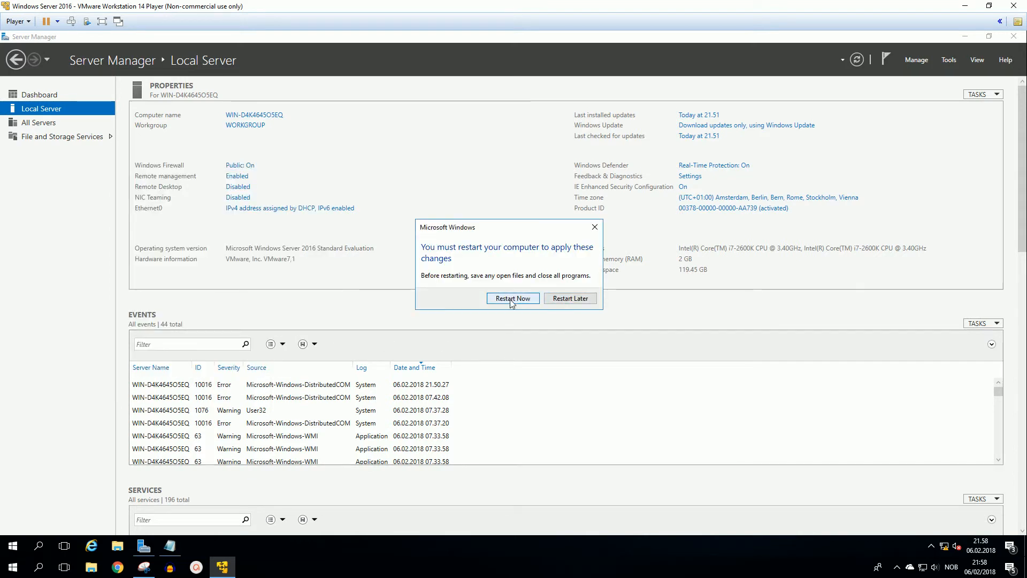
left_click(511, 300)
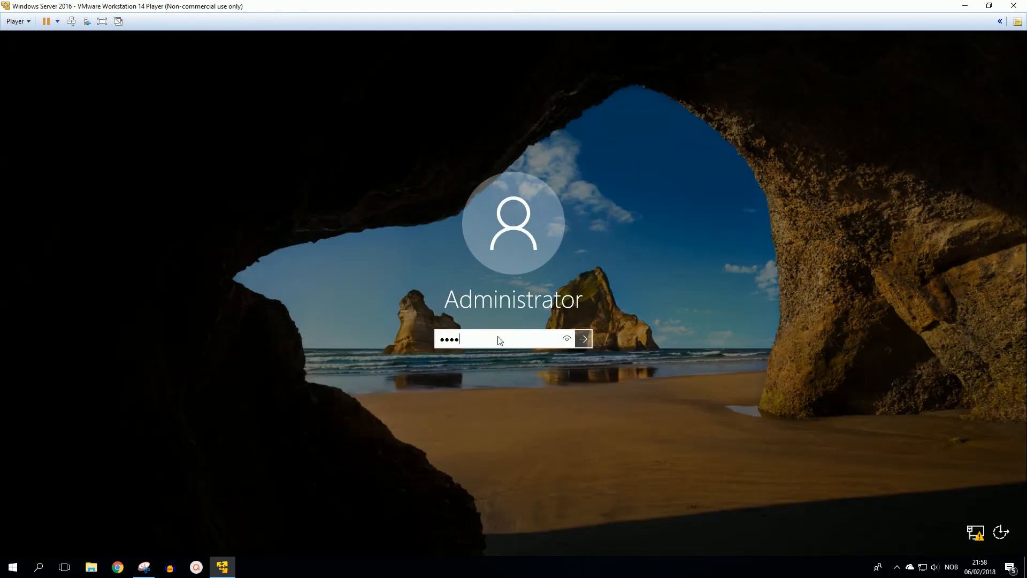
Step: Sign in as Administrator with the account password and show the Local Server properties in Server Manager
type("*****")
key("Return")
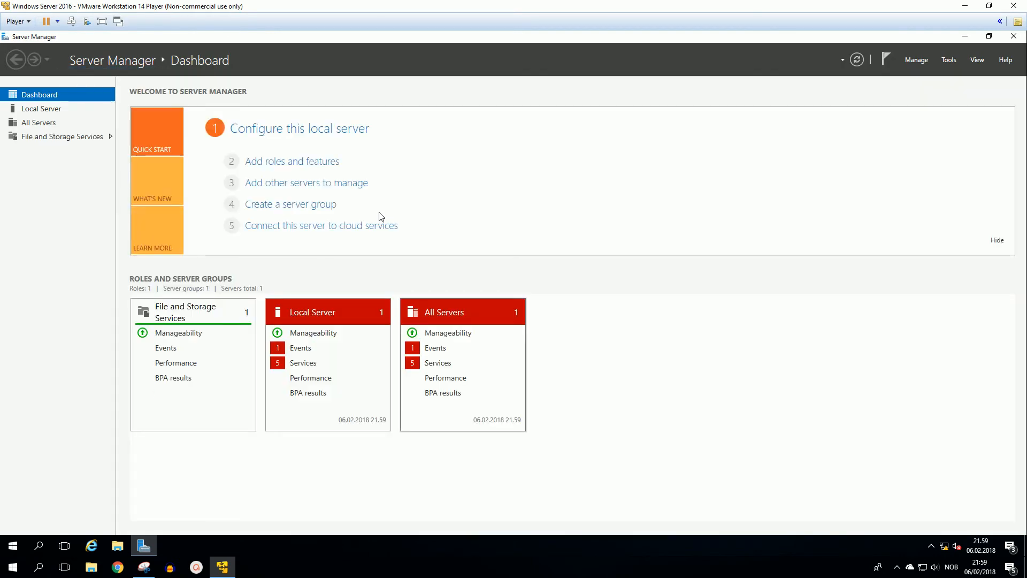
left_click(29, 113)
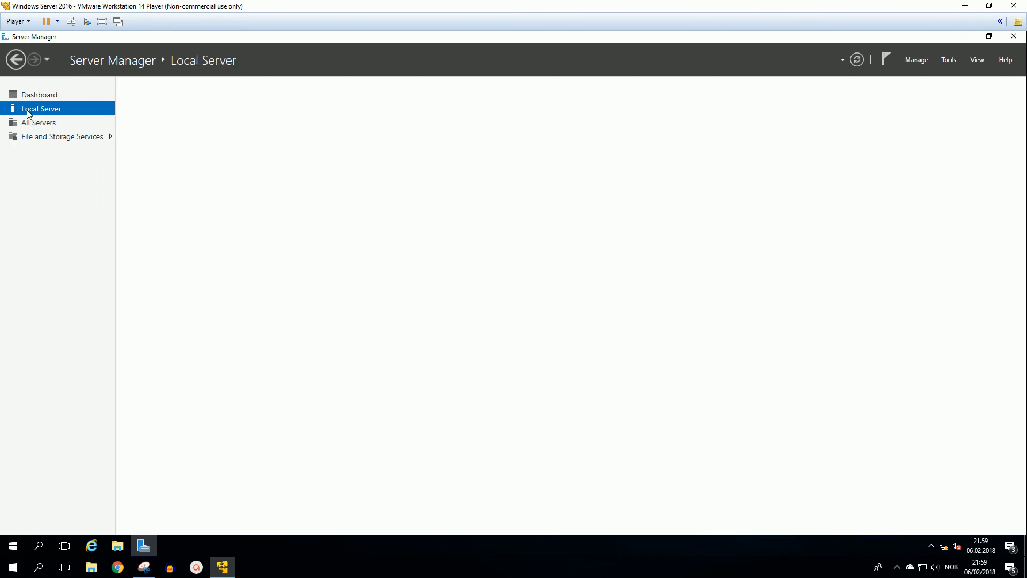